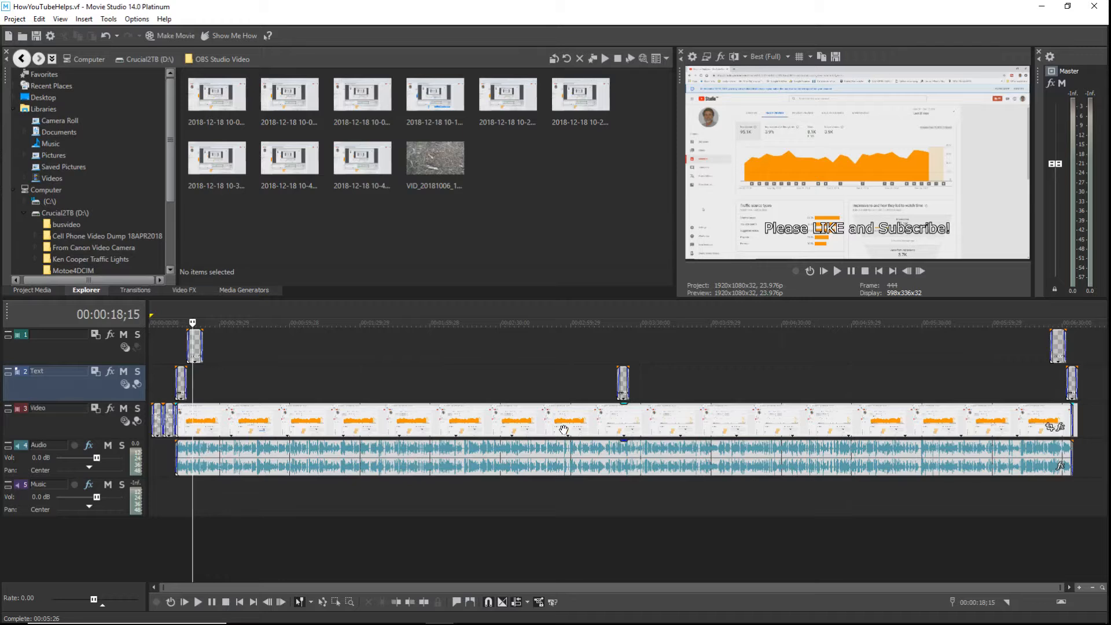
Preview the opening title, Creators Helping Creators title, captions and ending, then bring up the BuyingSubs recording.
click(157, 444)
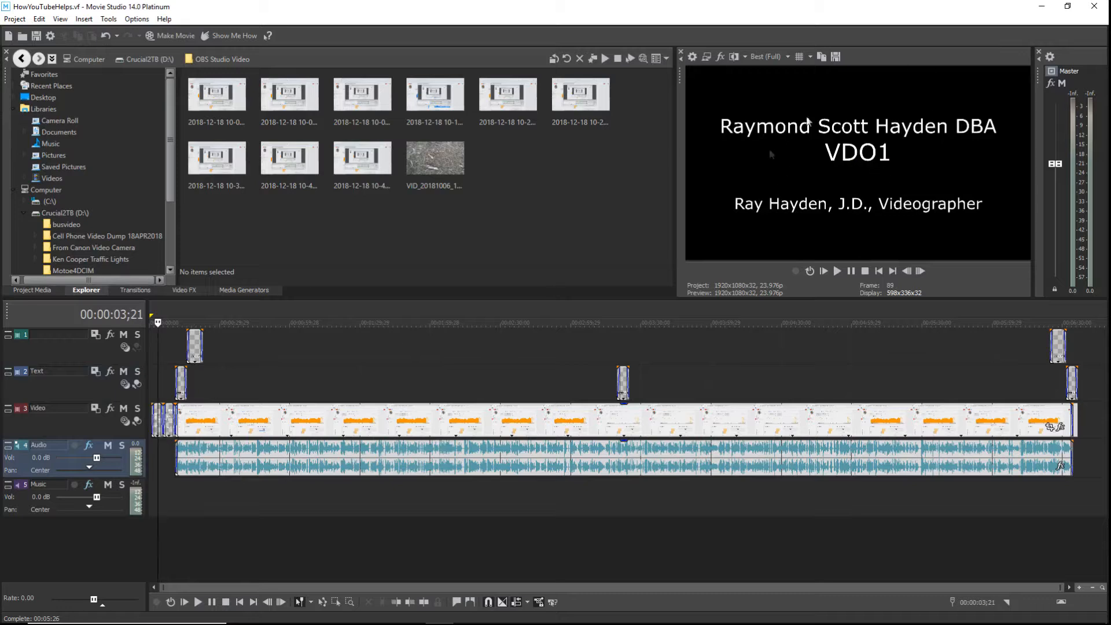
click(169, 450)
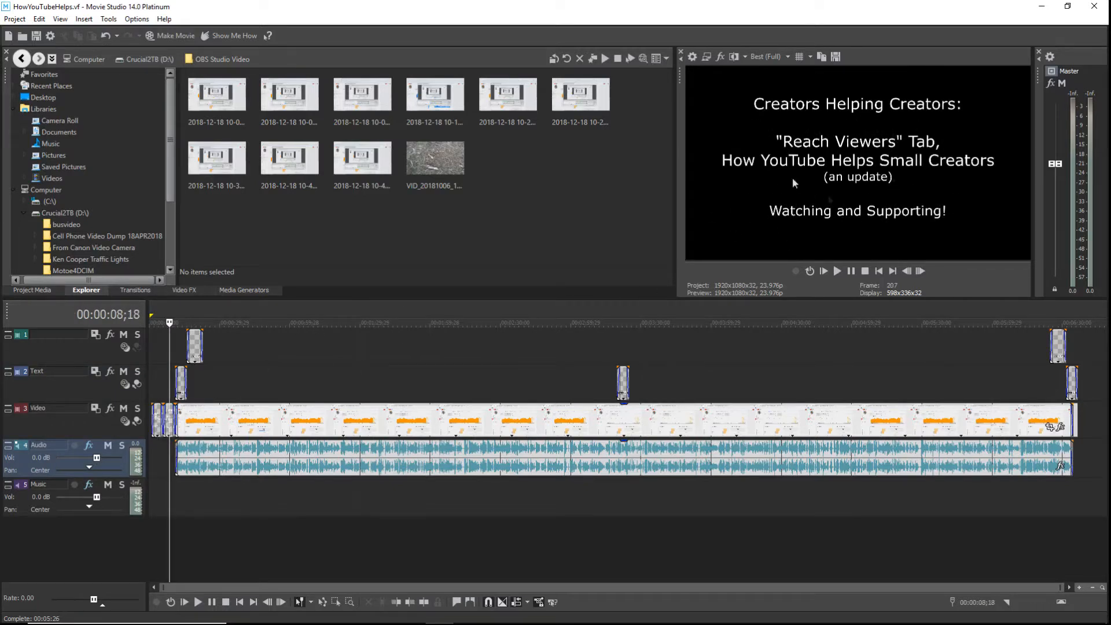
click(181, 358)
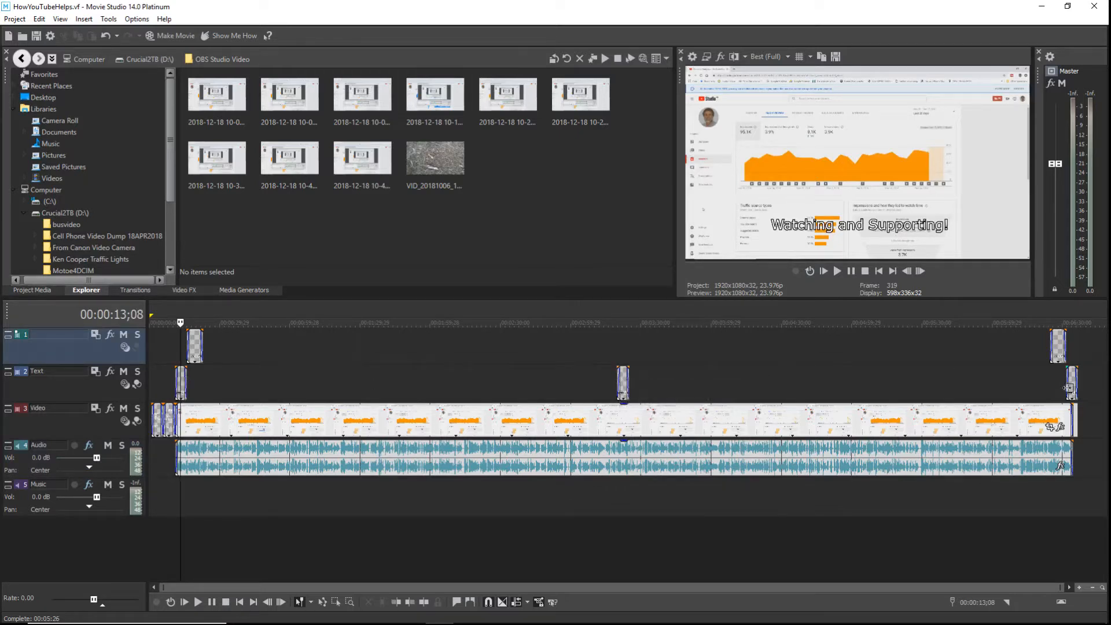
click(1073, 359)
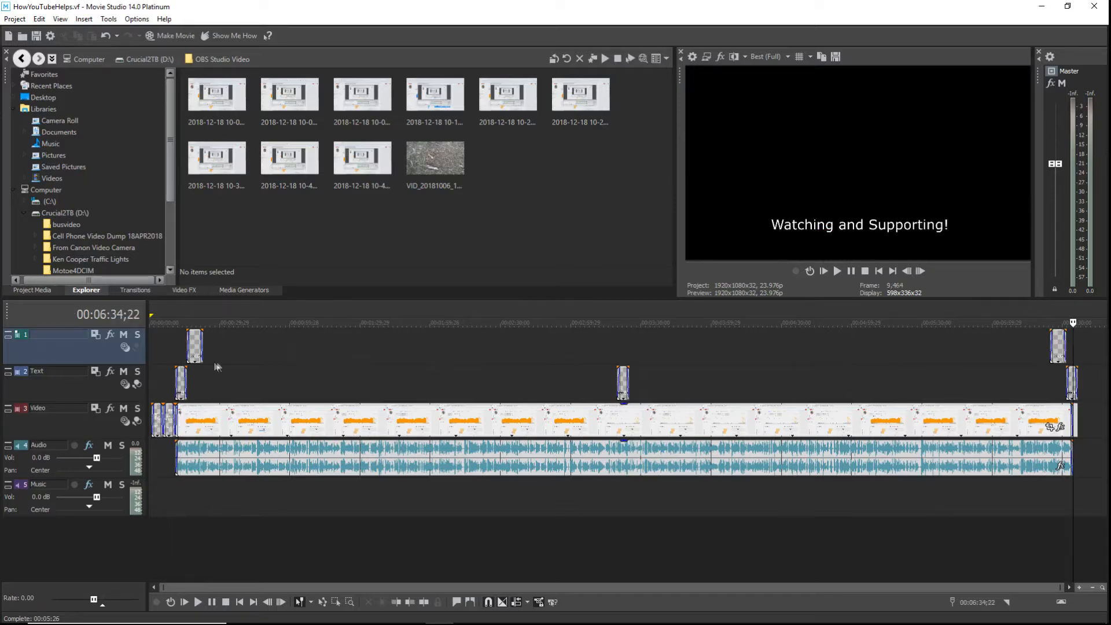
click(193, 370)
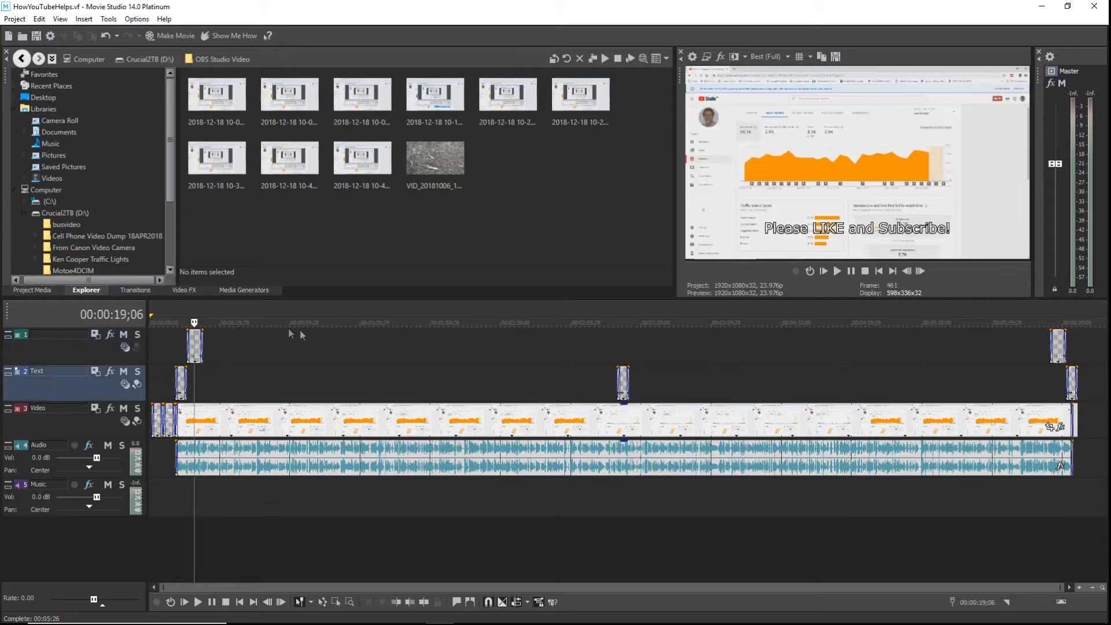
click(1057, 373)
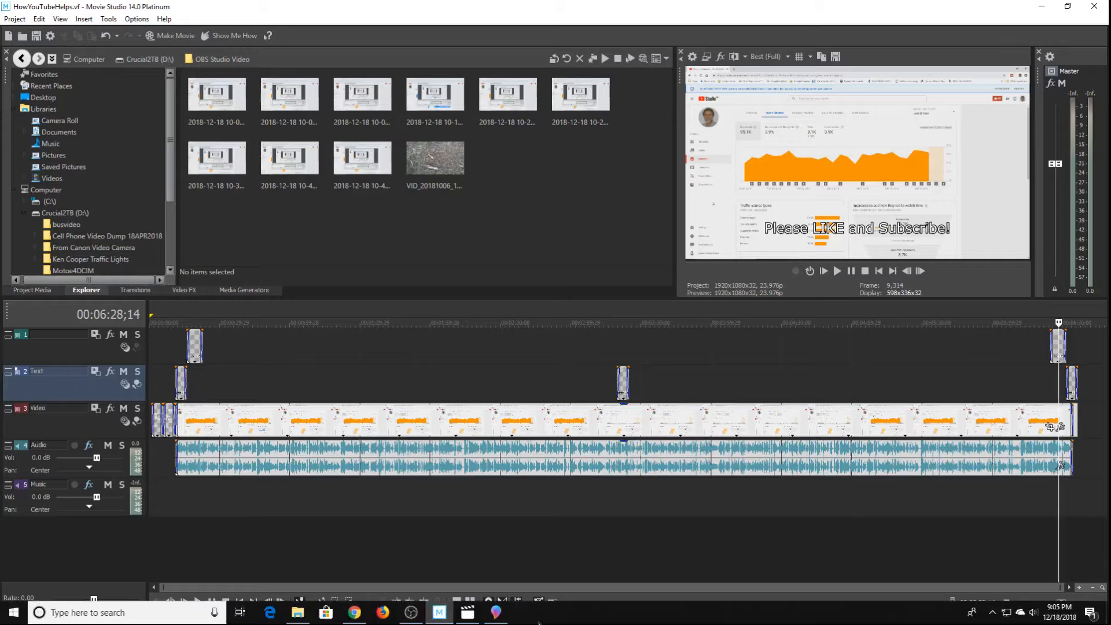
click(467, 619)
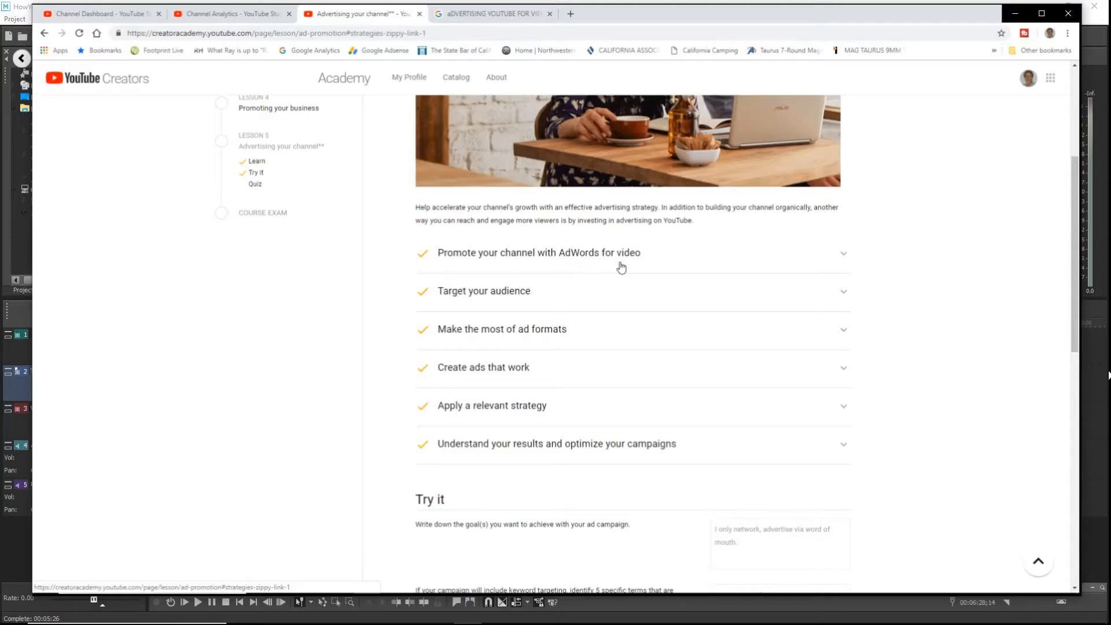
Seek the BuyingSubs recording from the analytics footage to Reach Viewers, then return to Movie Studio.
mouse_move(803, 533)
mouse_move(609, 402)
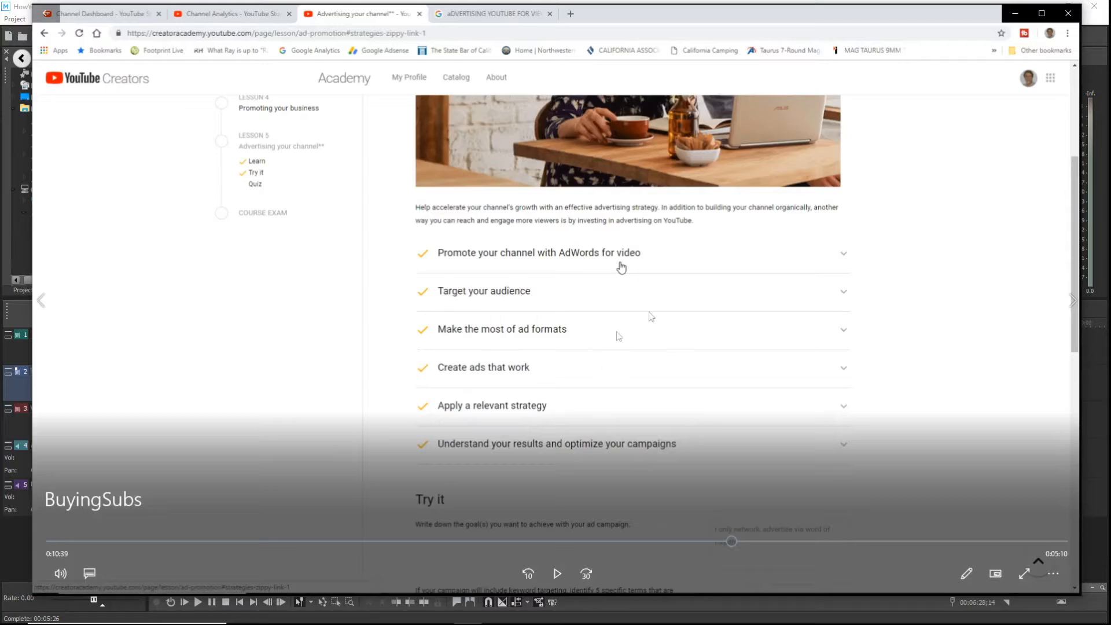
click(161, 544)
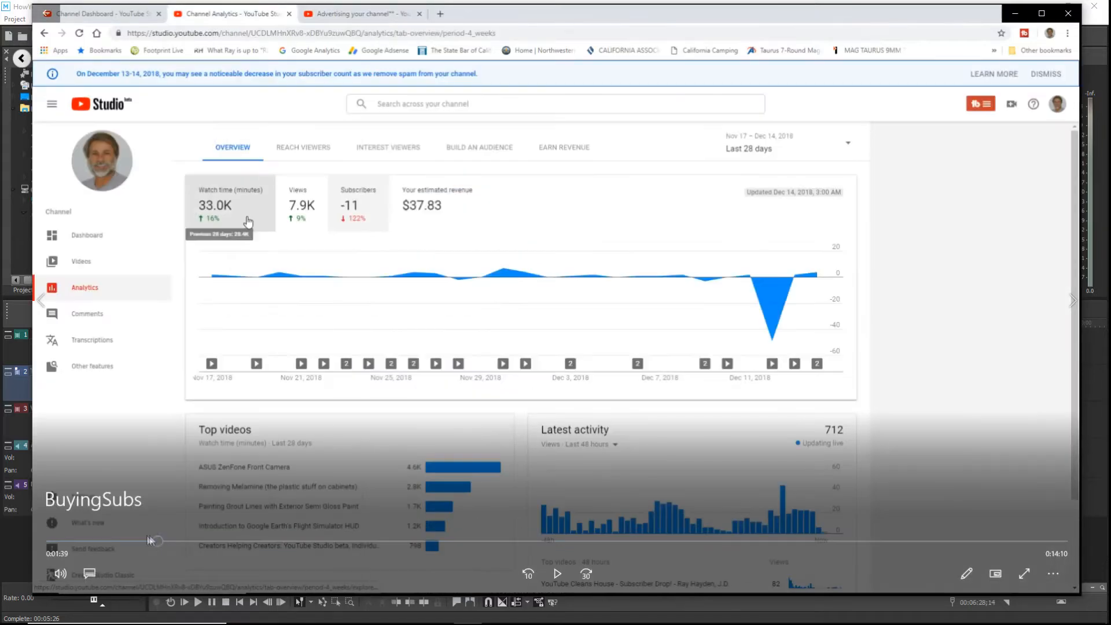
drag(160, 544, 682, 528)
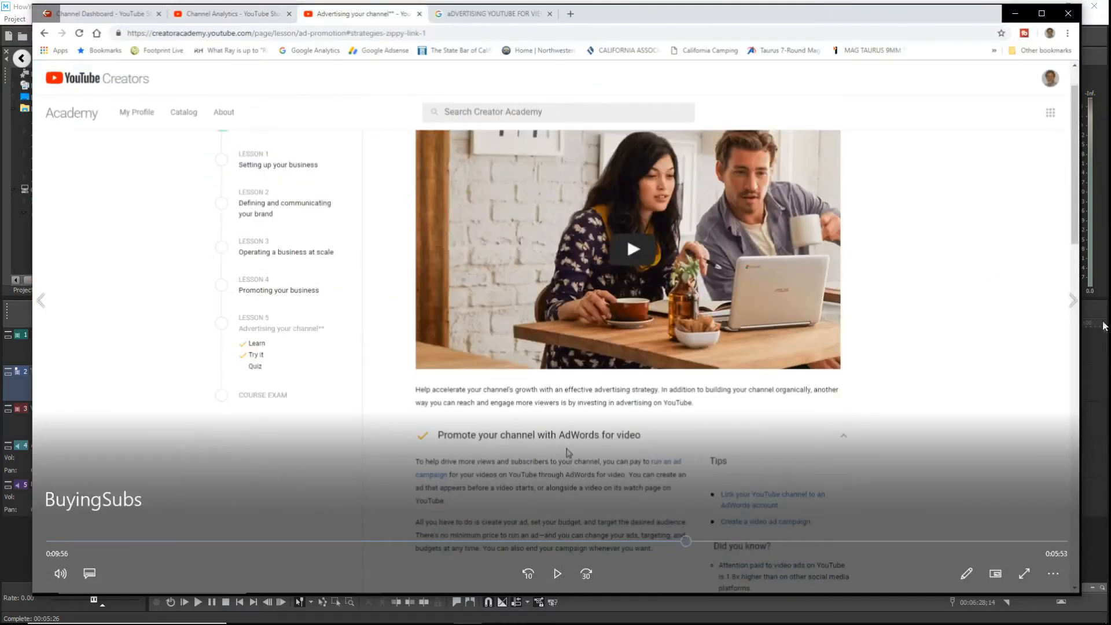
click(1095, 342)
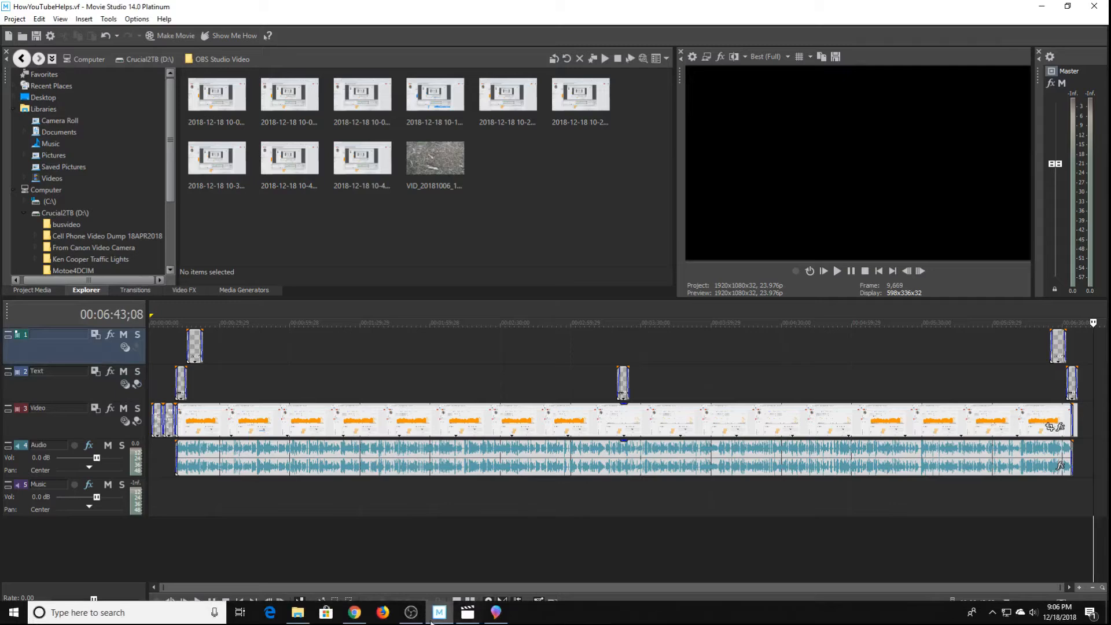
Bring the BuyingSubs recording forward, then switch to Paint 3D's Welcome screen.
click(466, 610)
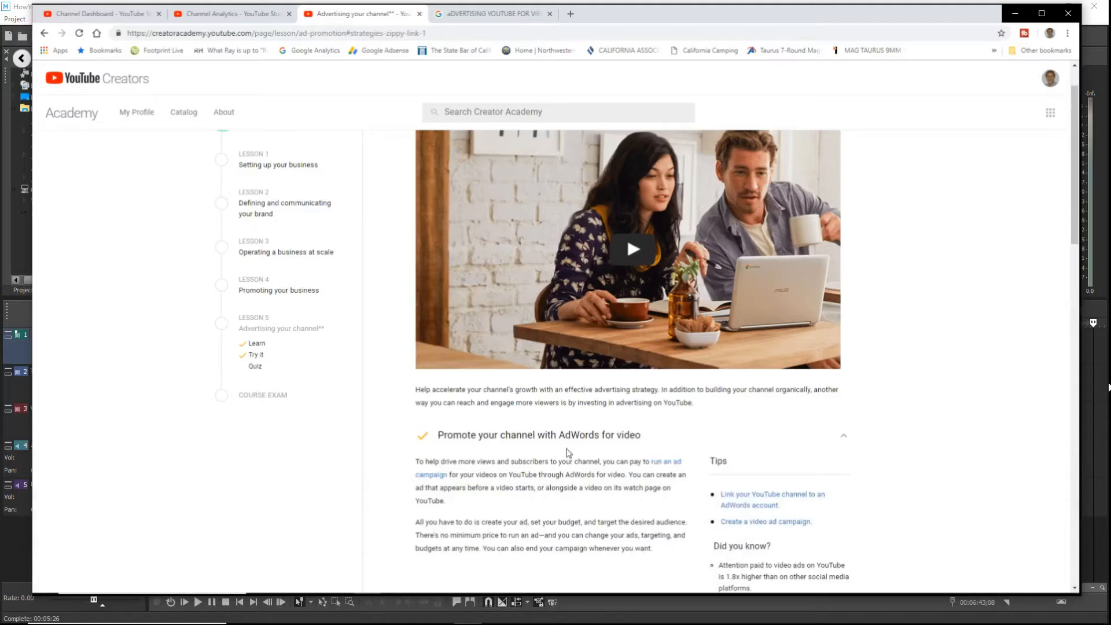
mouse_move(698, 366)
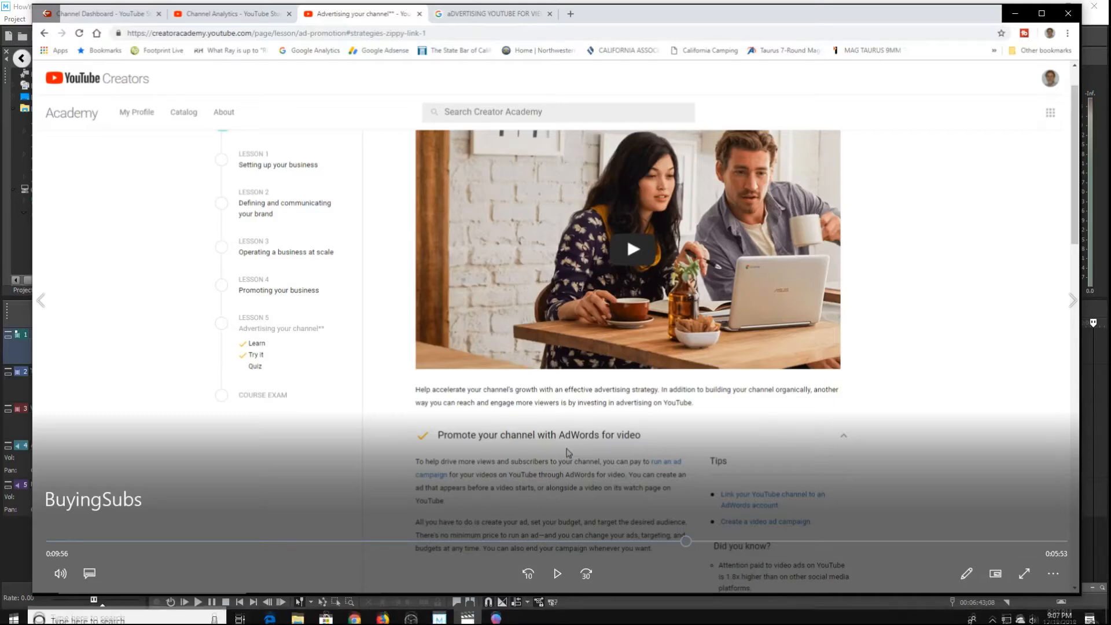
click(499, 615)
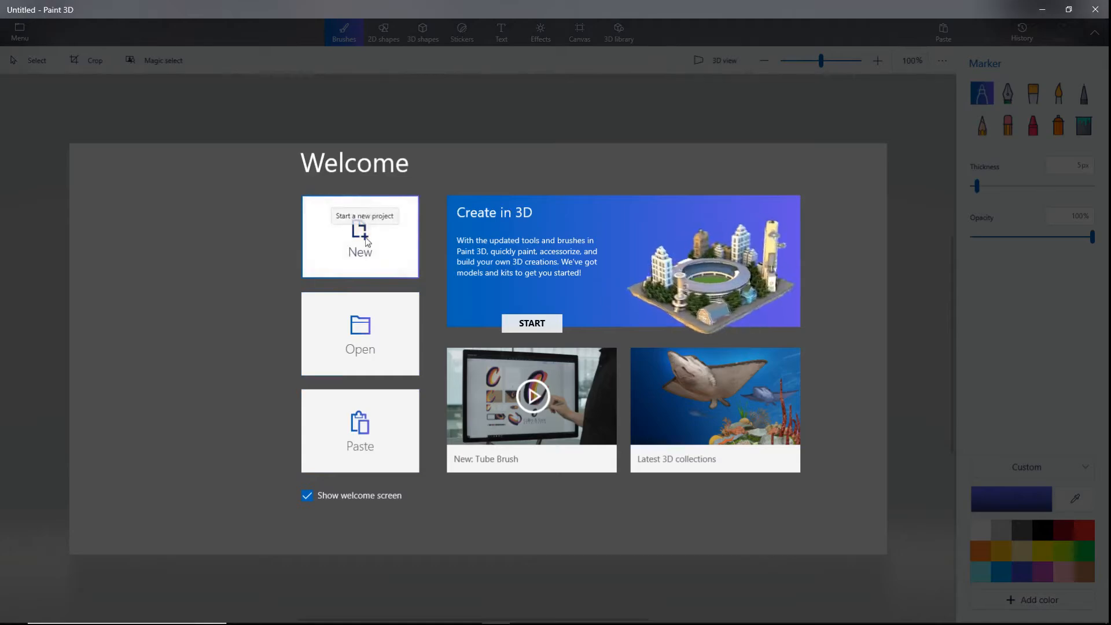
Create a new blank Untitled canvas, glance at the recording, and bring up the canvas's actions.
click(366, 242)
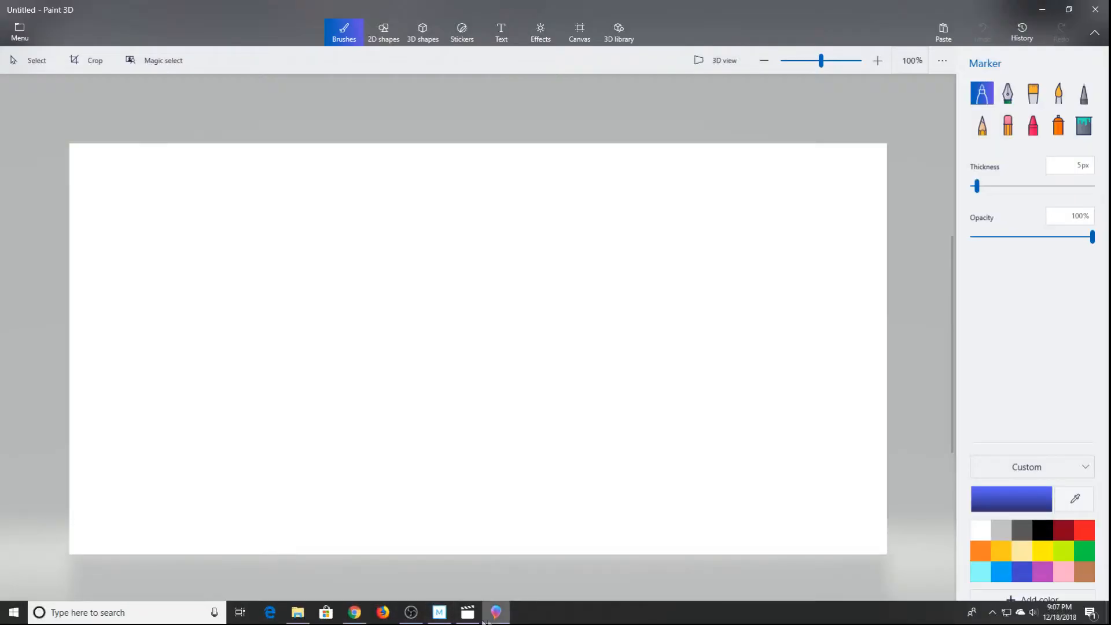
click(467, 612)
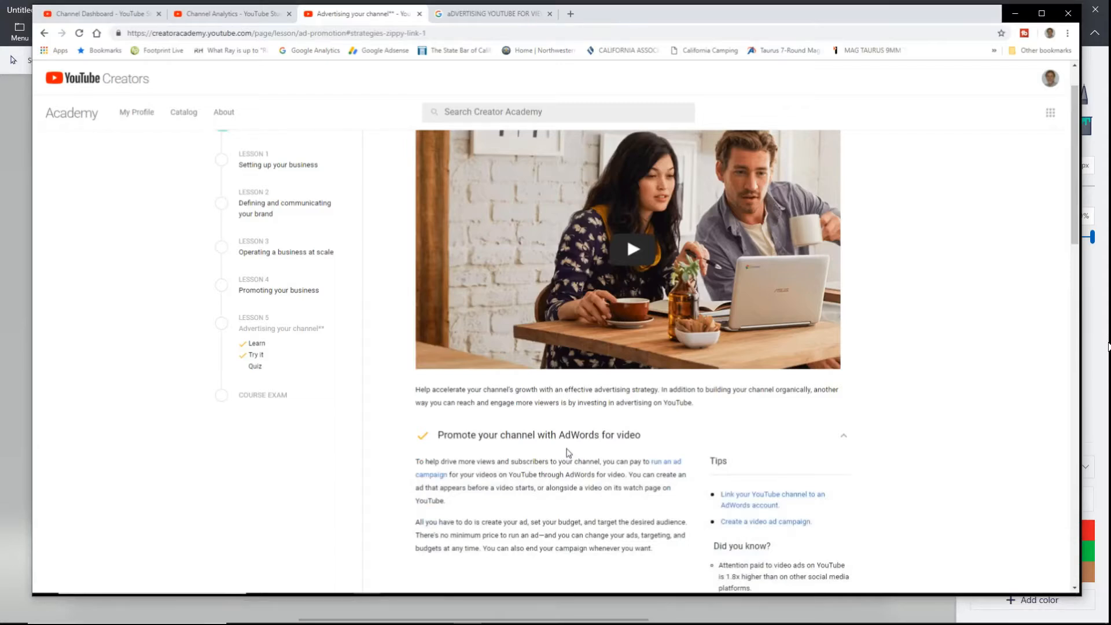
mouse_move(495, 614)
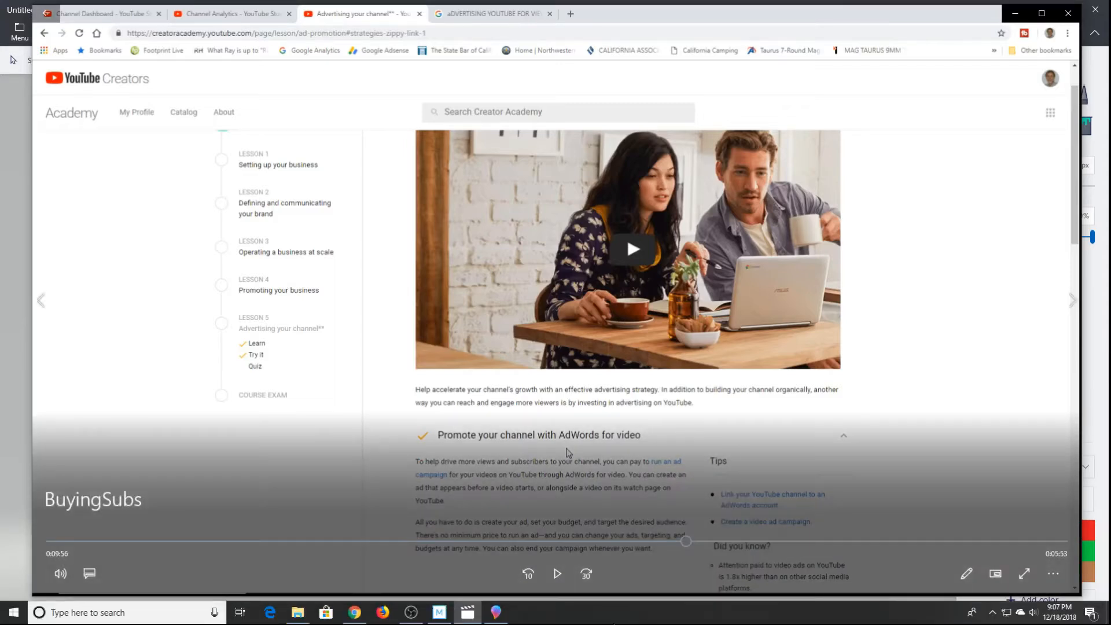
click(495, 614)
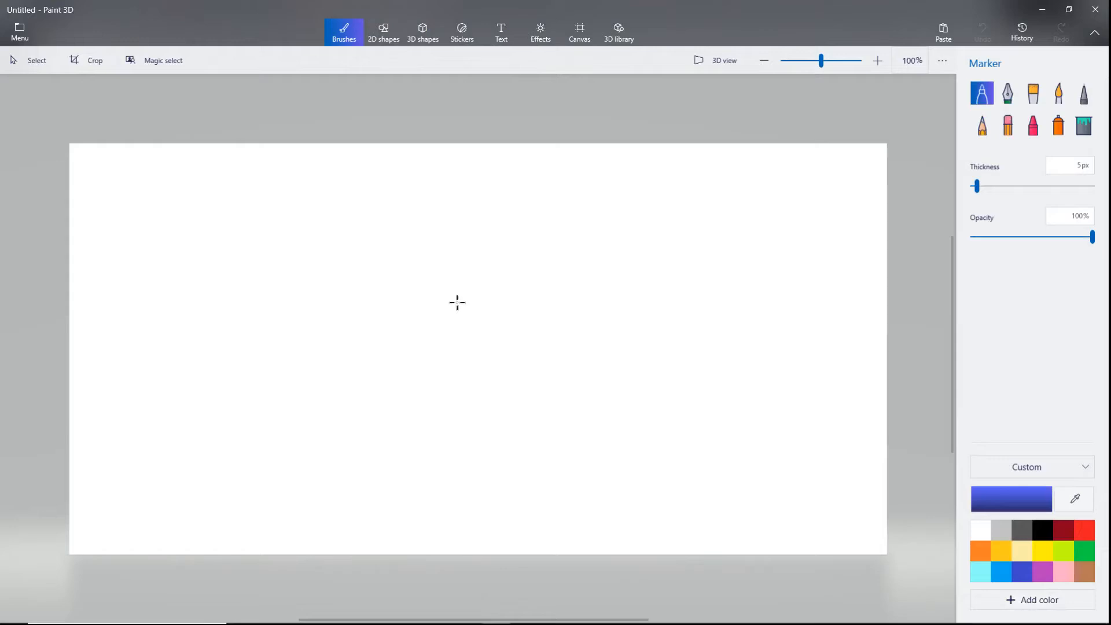
right_click(906, 237)
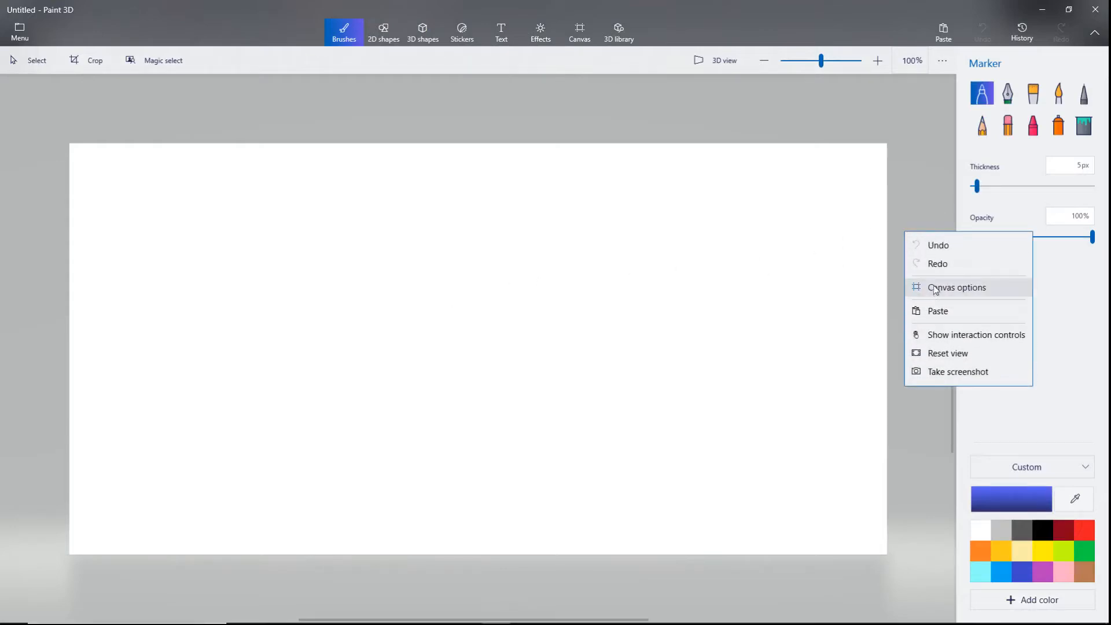
Enlarge the canvas to 1540 x 774 px, then bring up Chrome's 'Add video thumbnails' help page.
click(936, 287)
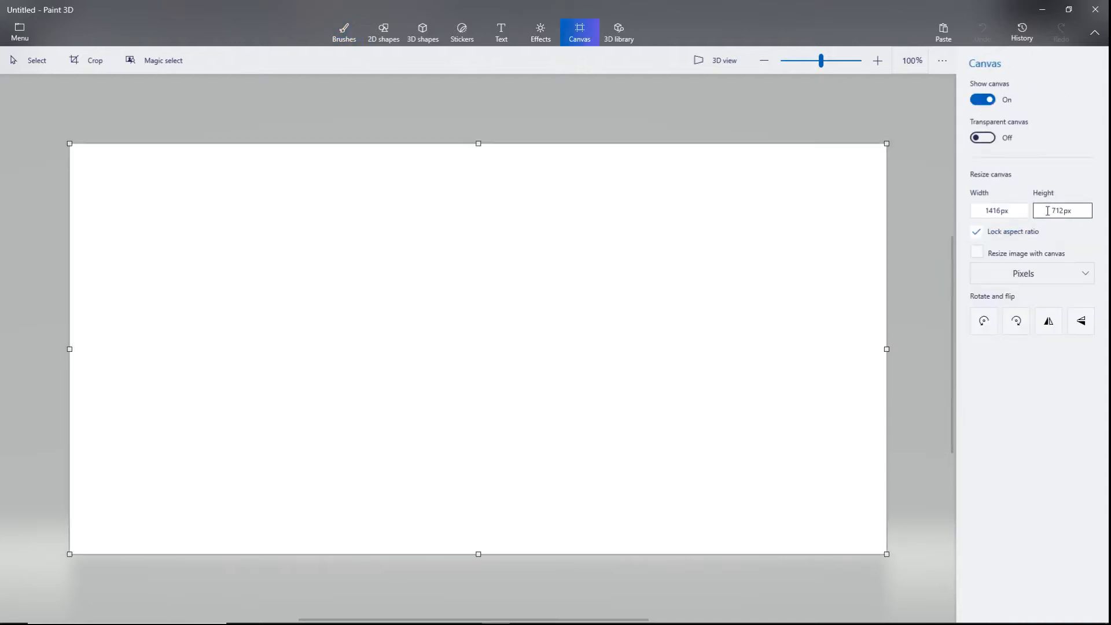
drag(69, 142, 90, 120)
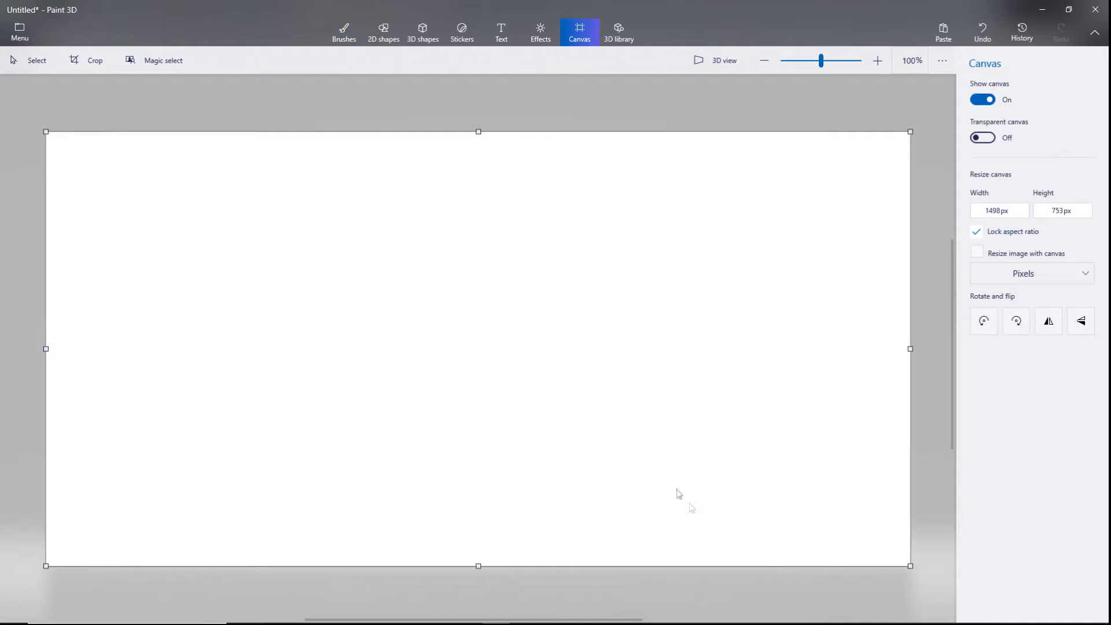
drag(910, 565, 928, 579)
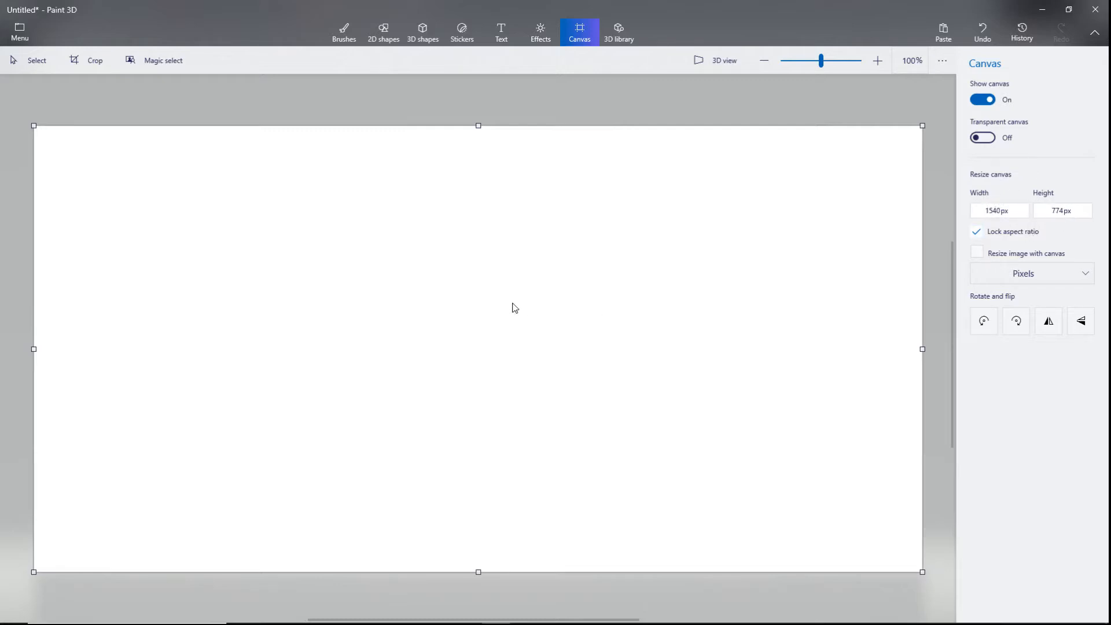
mouse_move(173, 618)
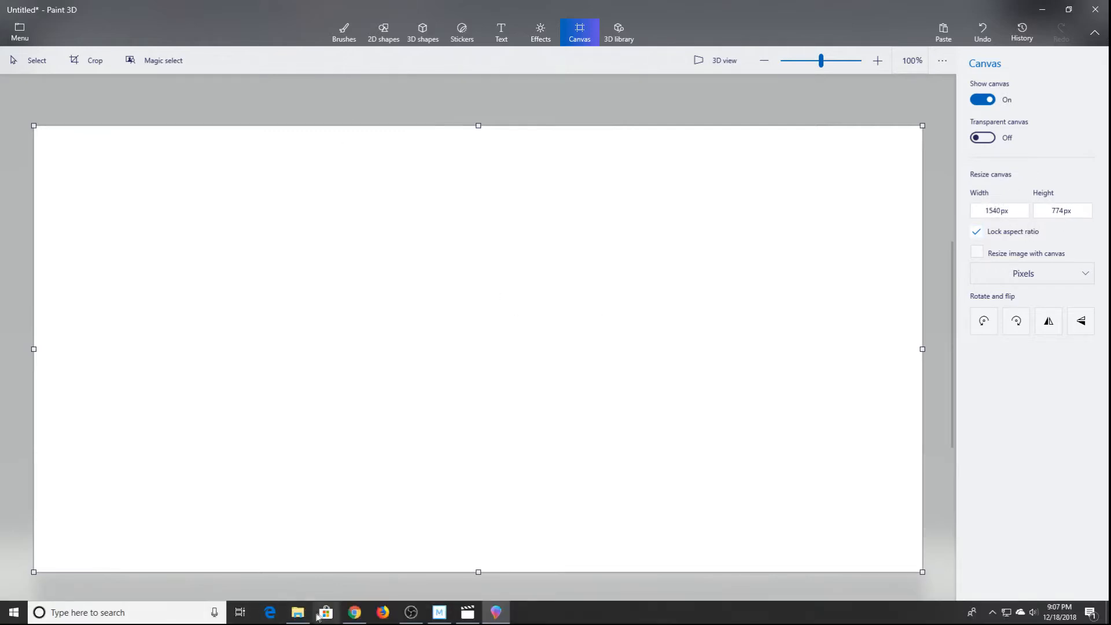
click(354, 612)
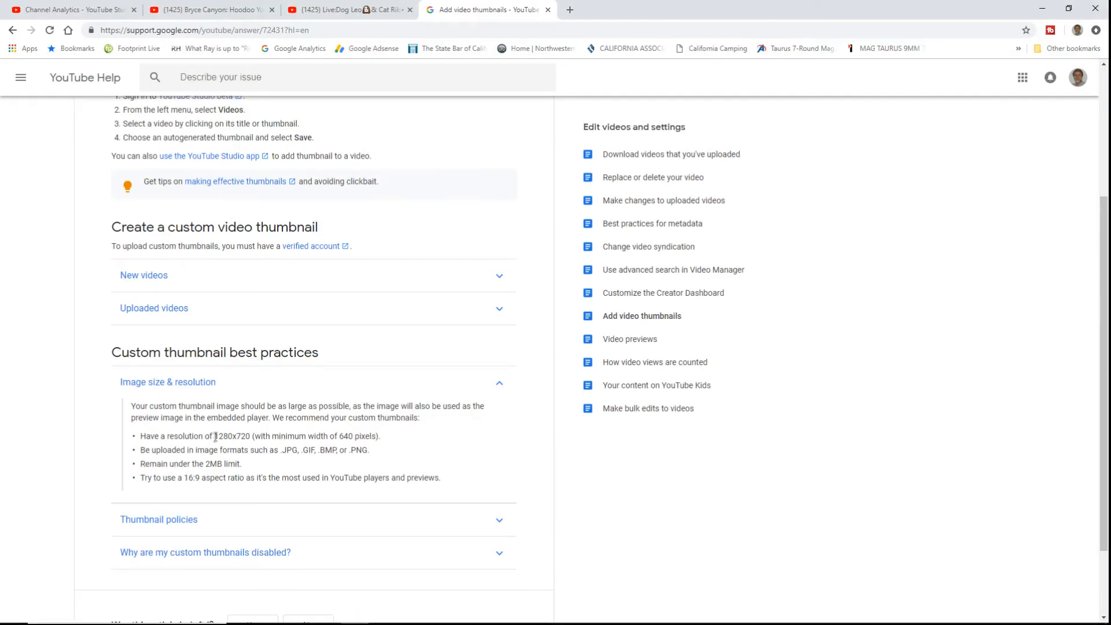
Highlight the recommended 1280x720 resolution and 16:9 aspect ratio, then return to Paint 3D.
drag(215, 434, 255, 435)
drag(186, 477, 209, 478)
key(alt+Tab)
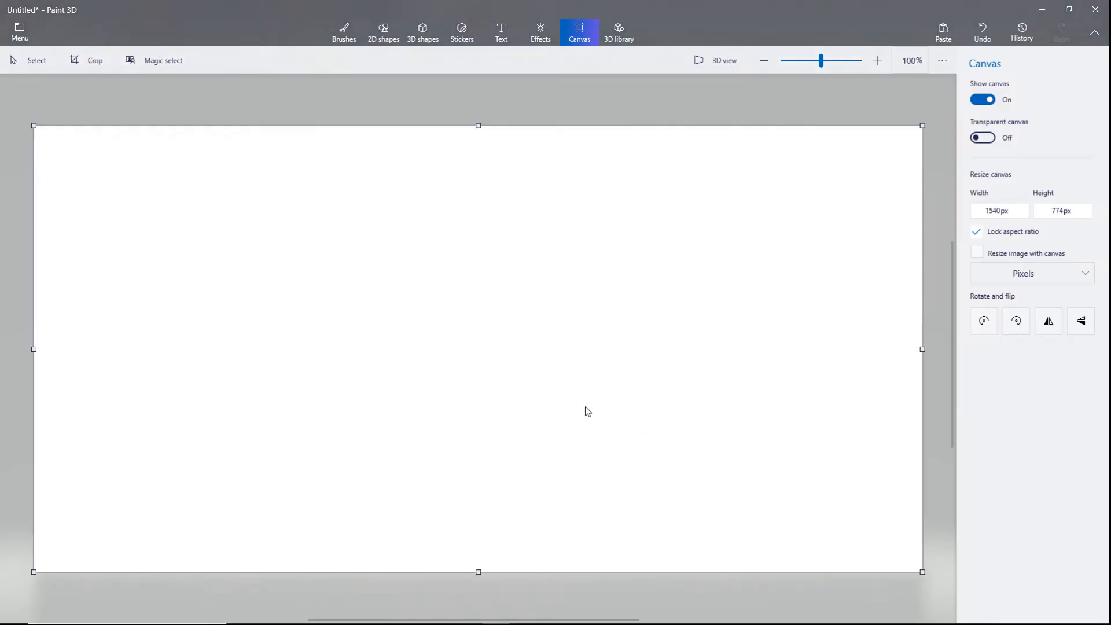
Paste the Creator Academy lesson screenshot and bring the canvas to 1920 x 1080 px.
key(ctrl+v)
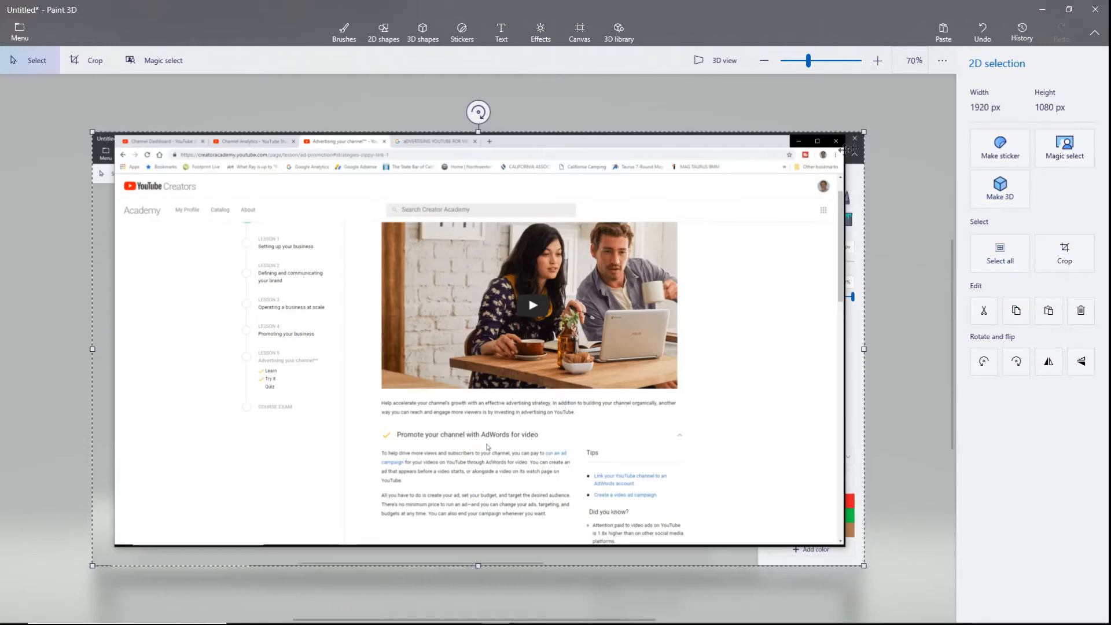
drag(863, 132, 748, 191)
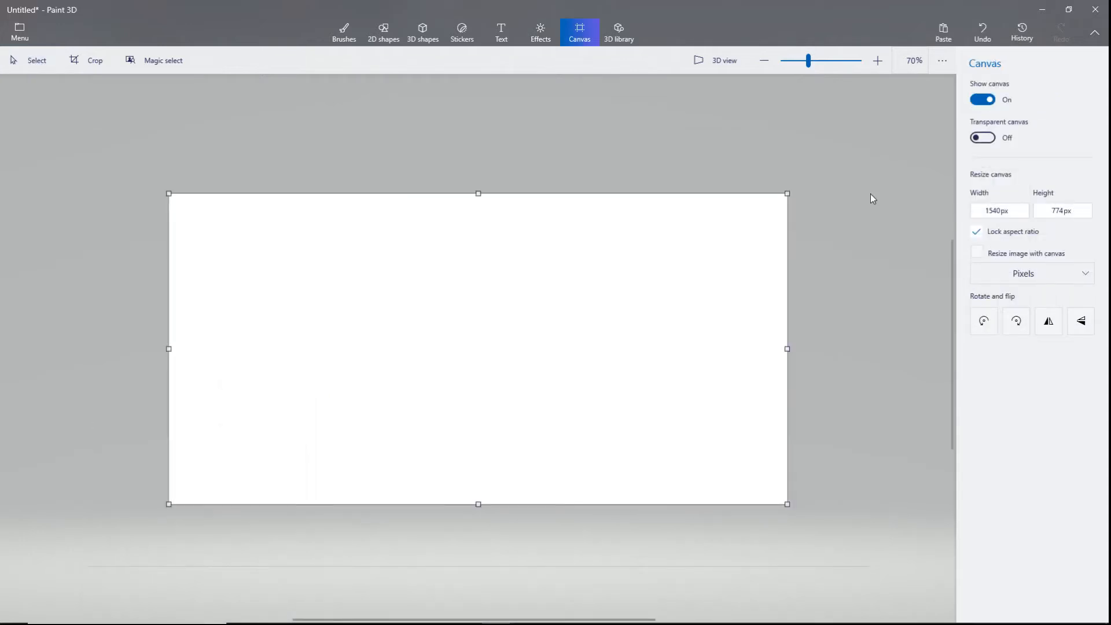
key(ctrl+v)
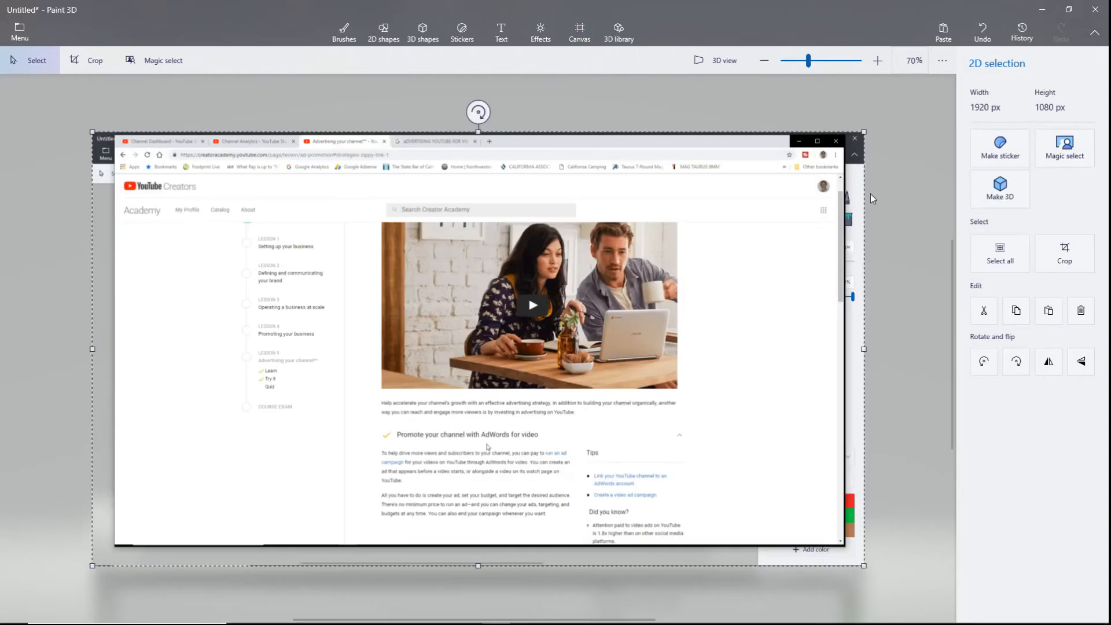
right_click(885, 242)
click(923, 297)
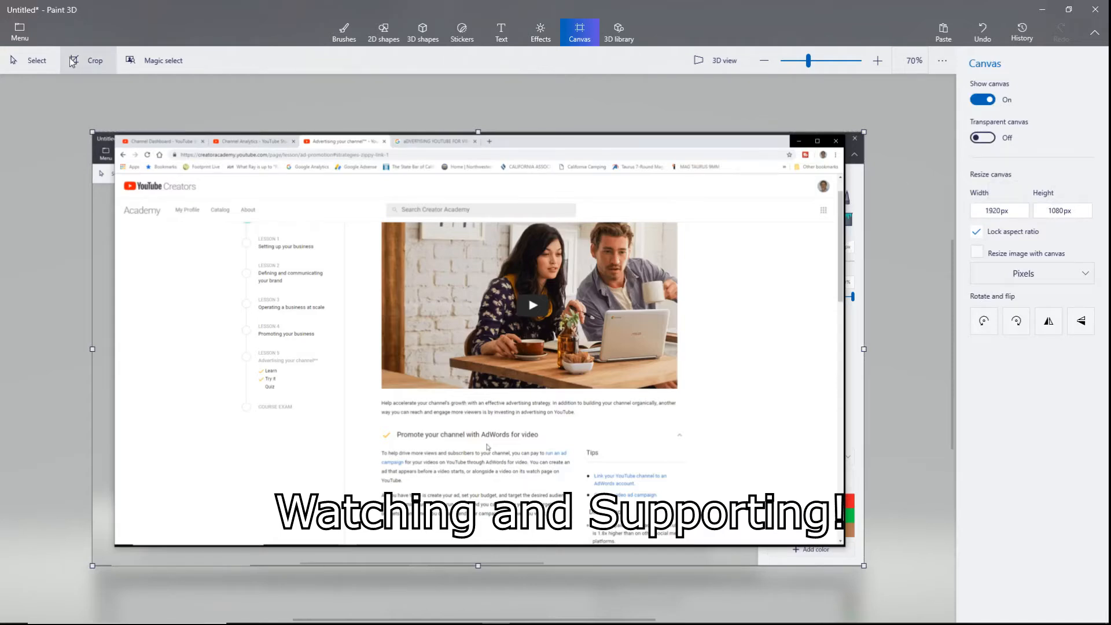
Crop away the grey border so the lesson screenshot is 1805 x 1015 px.
click(87, 60)
drag(91, 130, 115, 135)
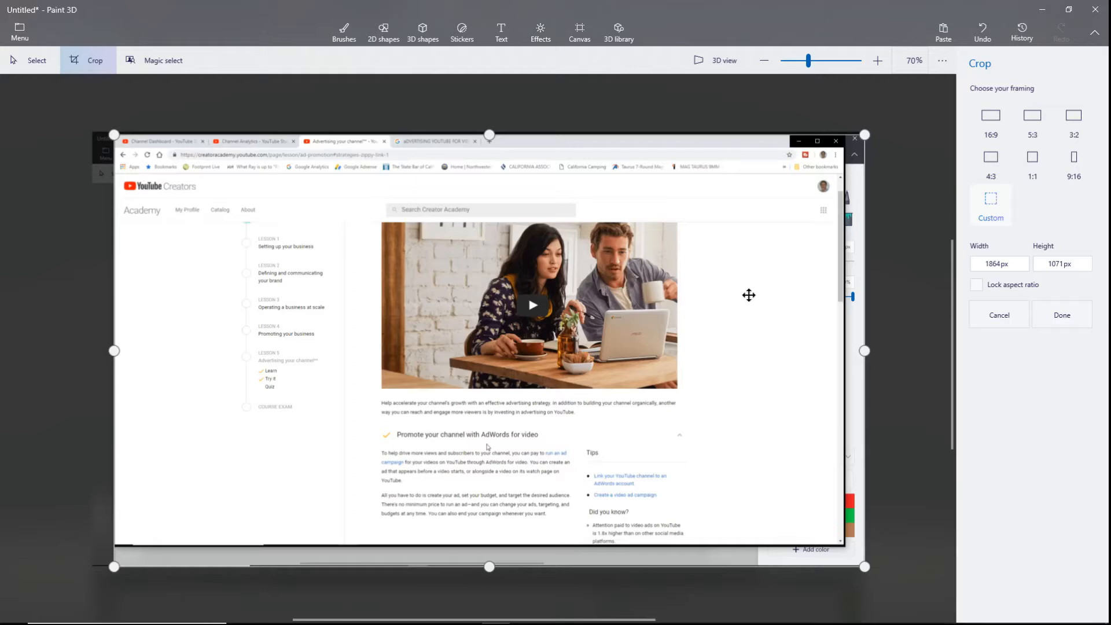
drag(864, 566, 842, 545)
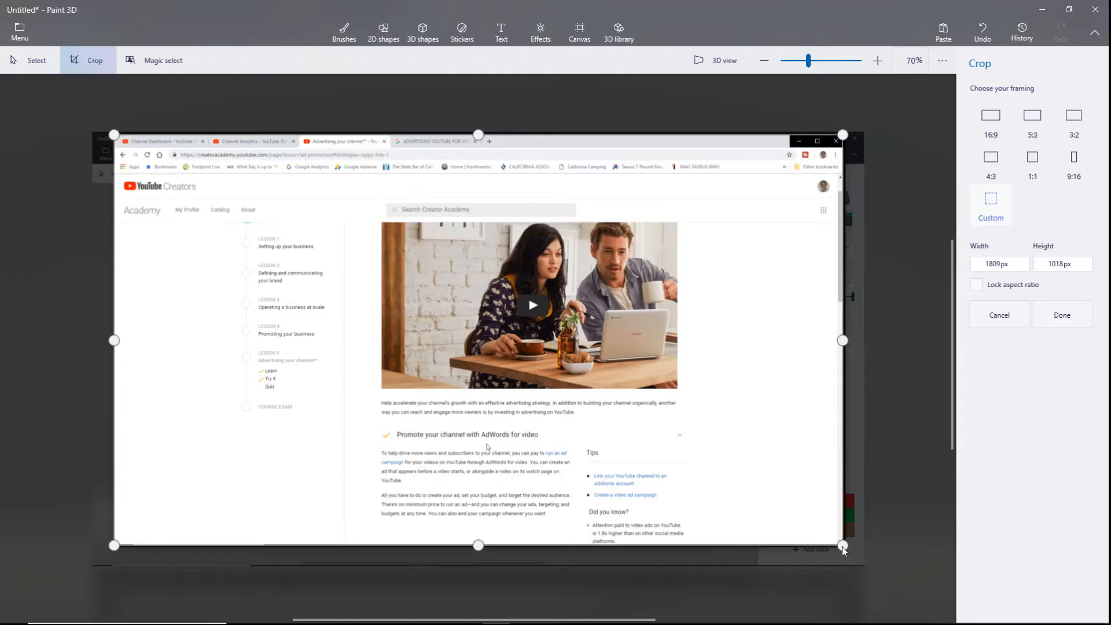
drag(113, 132, 115, 134)
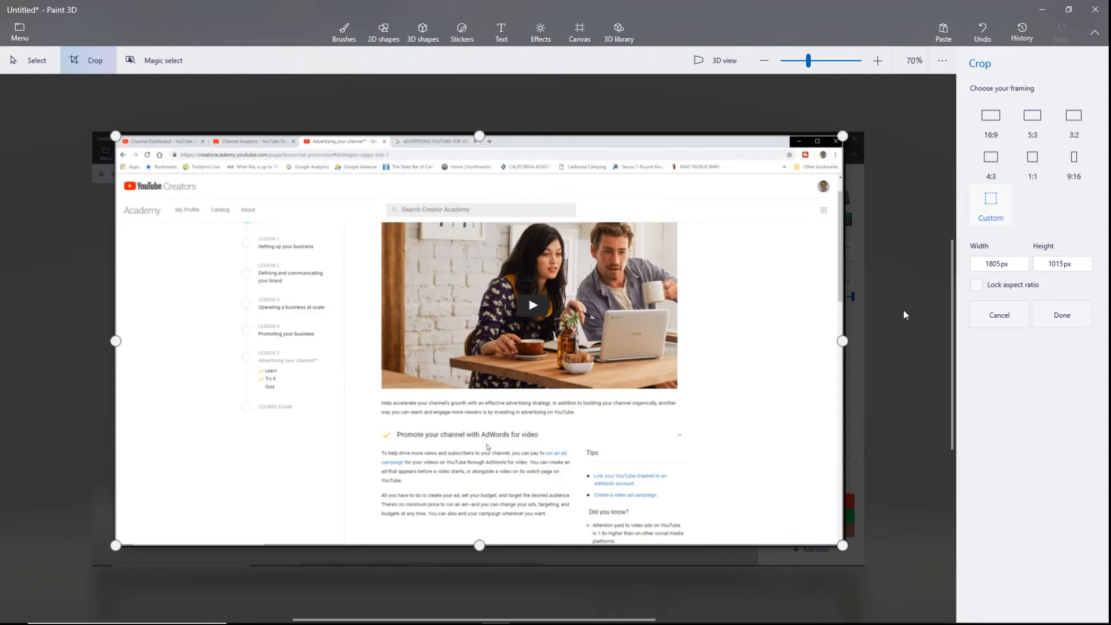
key(Return)
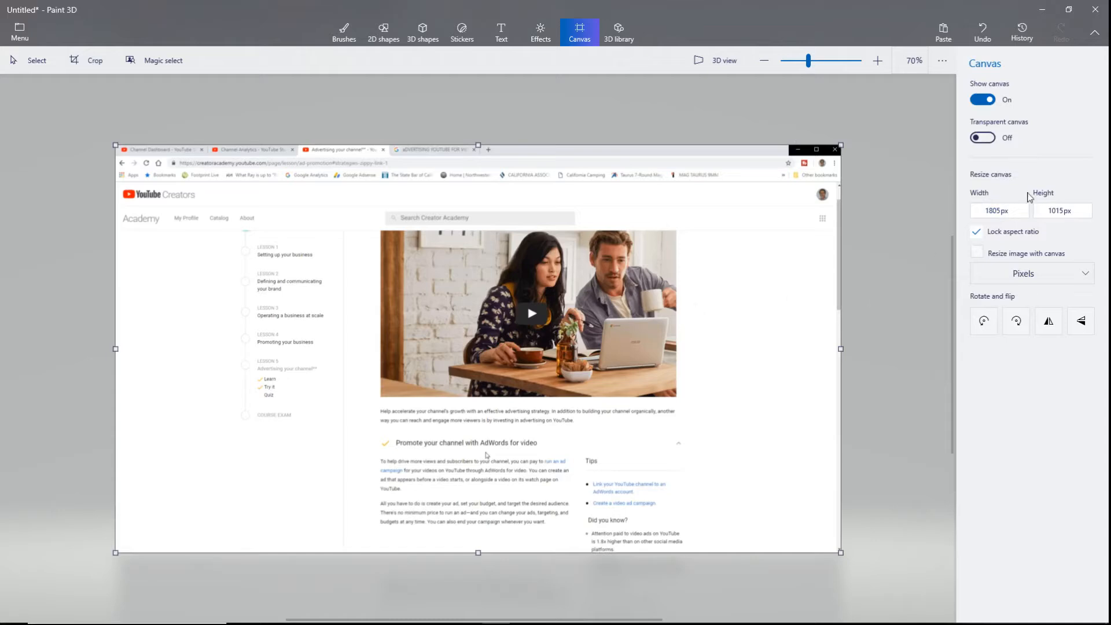
Set the canvas width to 1280 with aspect locked, giving 1280 x 720 px, and compare with the help page.
click(1004, 212)
key(BackSpace)
key(BackSpace)
text(1280)
key(Tab)
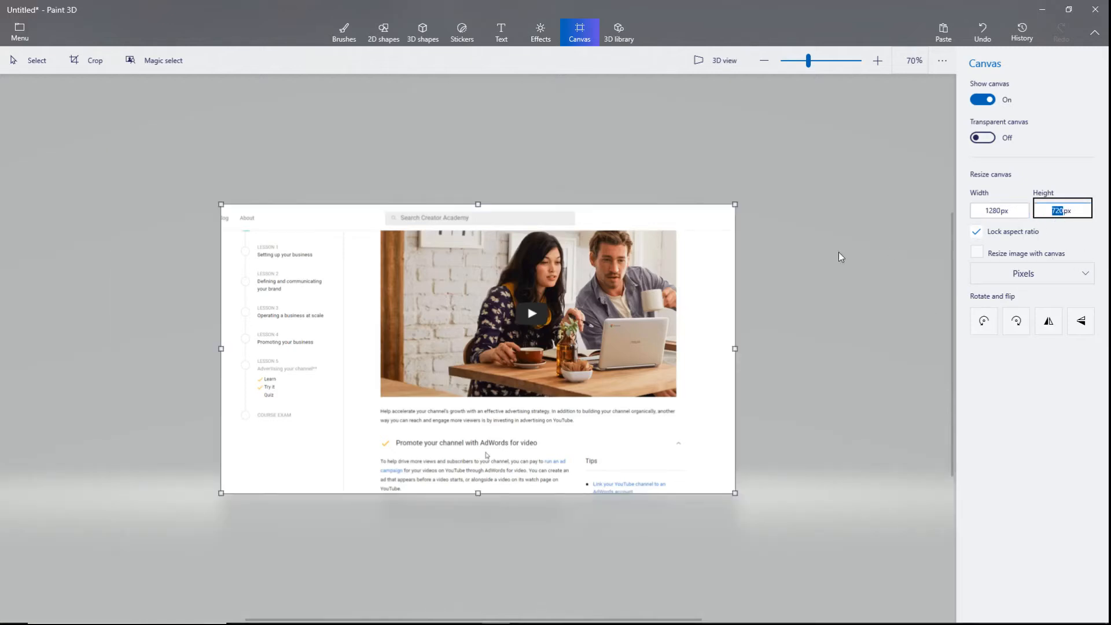
click(841, 256)
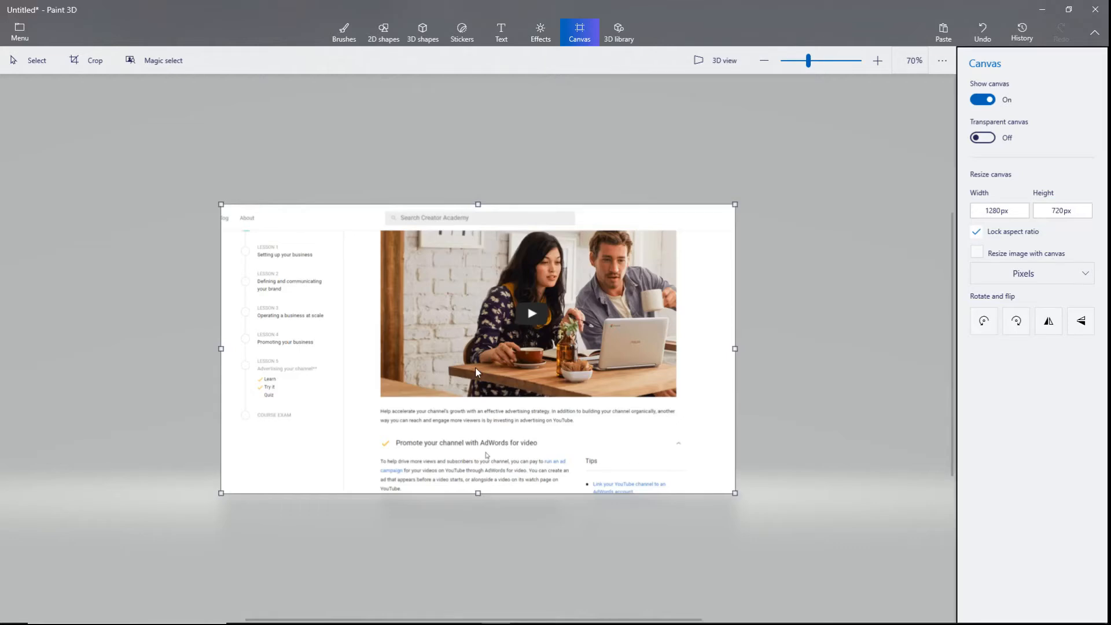
key(alt+Tab)
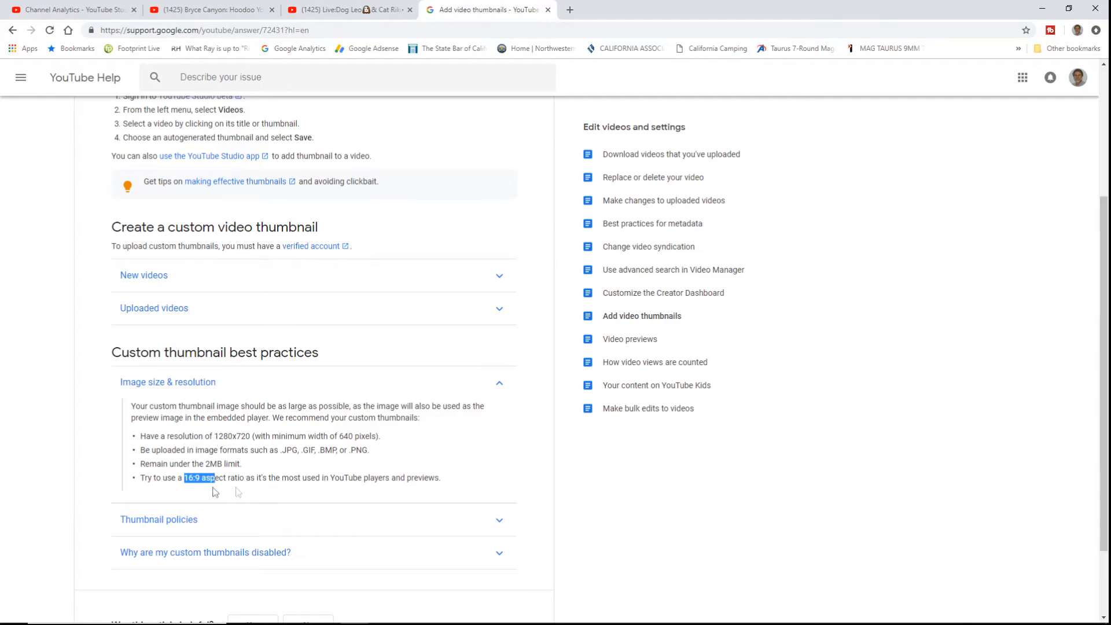
key(alt+Tab)
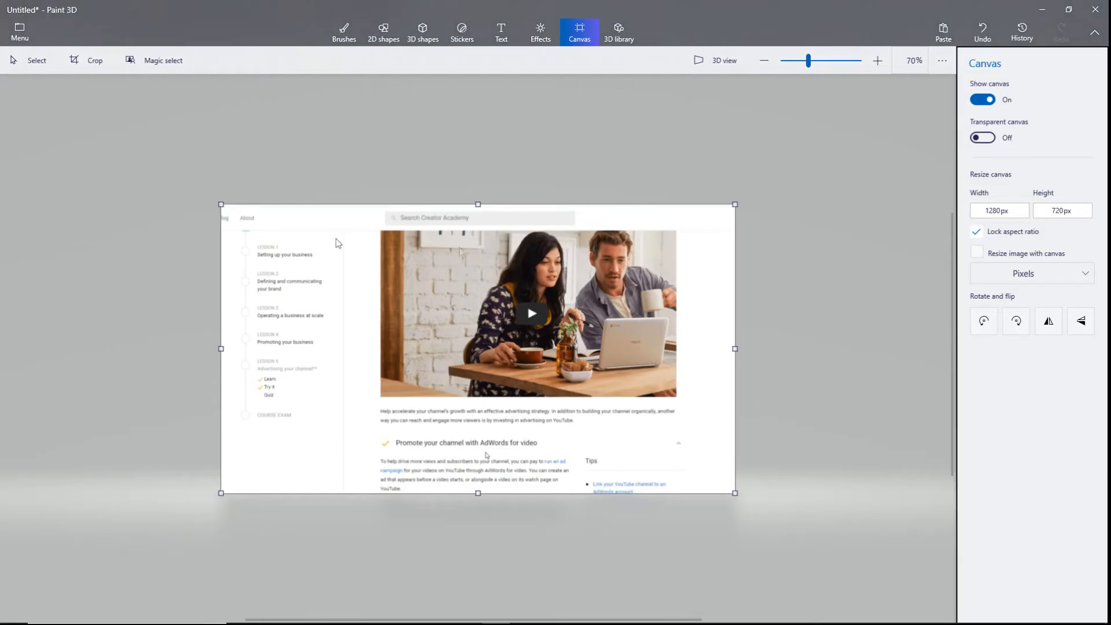
Choose the Spray can brush and spray blue over the lesson list and photo's left edge.
click(28, 62)
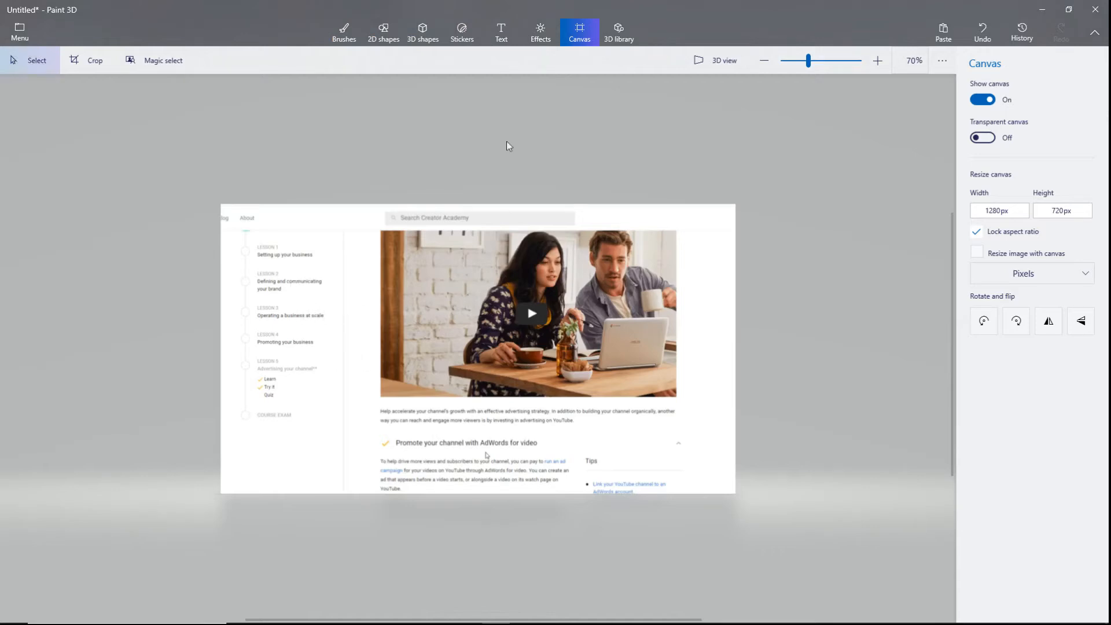
click(343, 32)
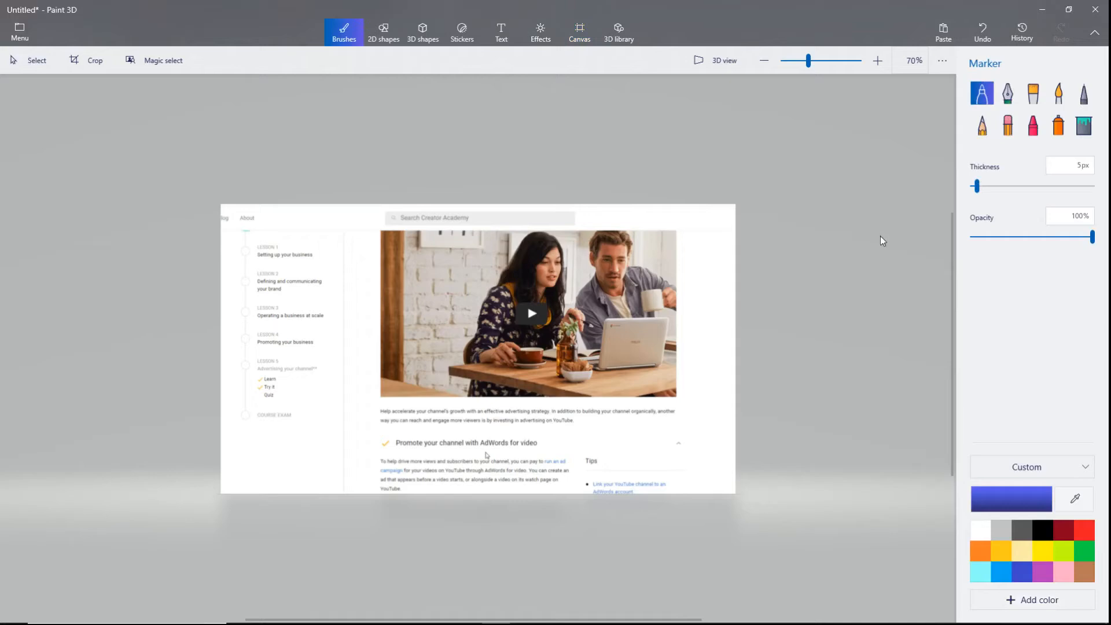
click(1057, 125)
mouse_move(355, 312)
mouse_down()
mouse_move(326, 358)
mouse_move(336, 399)
mouse_up()
mouse_move(368, 346)
mouse_down()
mouse_move(327, 278)
mouse_move(366, 417)
mouse_move(405, 283)
mouse_move(342, 389)
mouse_move(375, 399)
mouse_up()
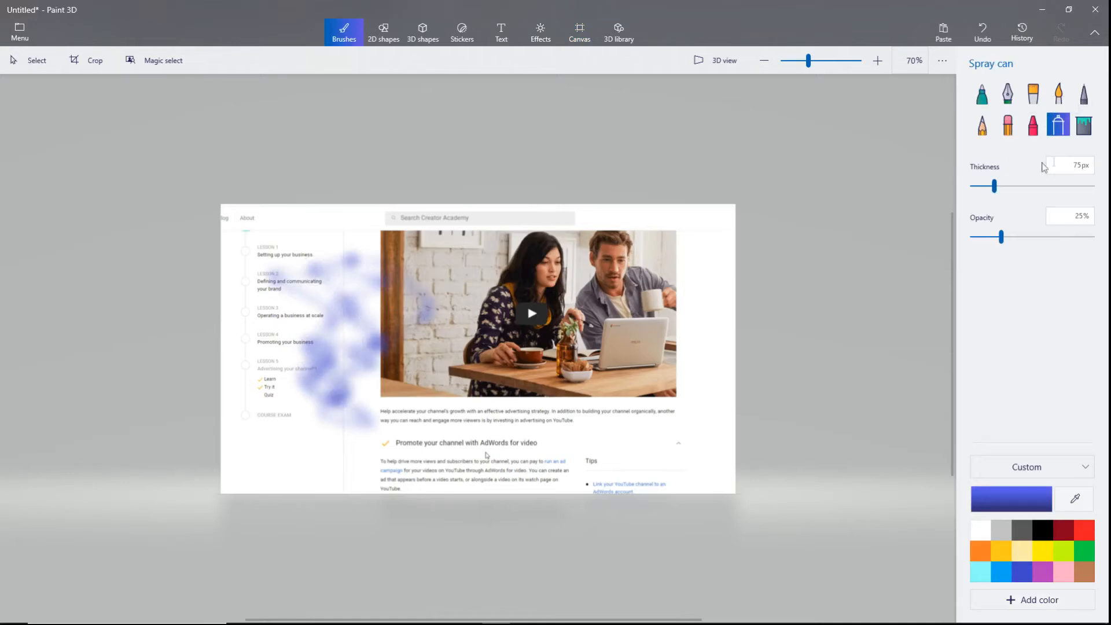
Spray lime green along the photo's bottom and blue along its right edge, then undo every stroke.
click(1063, 550)
mouse_move(555, 429)
mouse_down()
mouse_move(438, 353)
mouse_move(515, 367)
mouse_move(606, 318)
mouse_move(682, 353)
mouse_up()
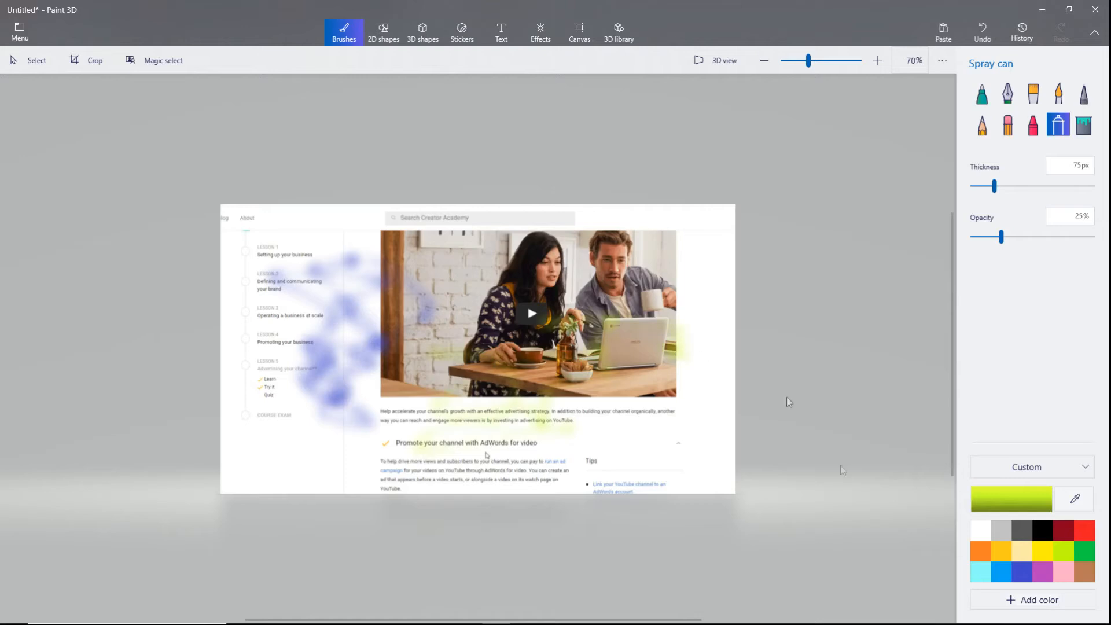
click(1021, 572)
mouse_move(693, 264)
mouse_down()
mouse_move(670, 262)
mouse_move(685, 363)
mouse_move(672, 423)
mouse_move(689, 263)
mouse_move(690, 349)
mouse_up()
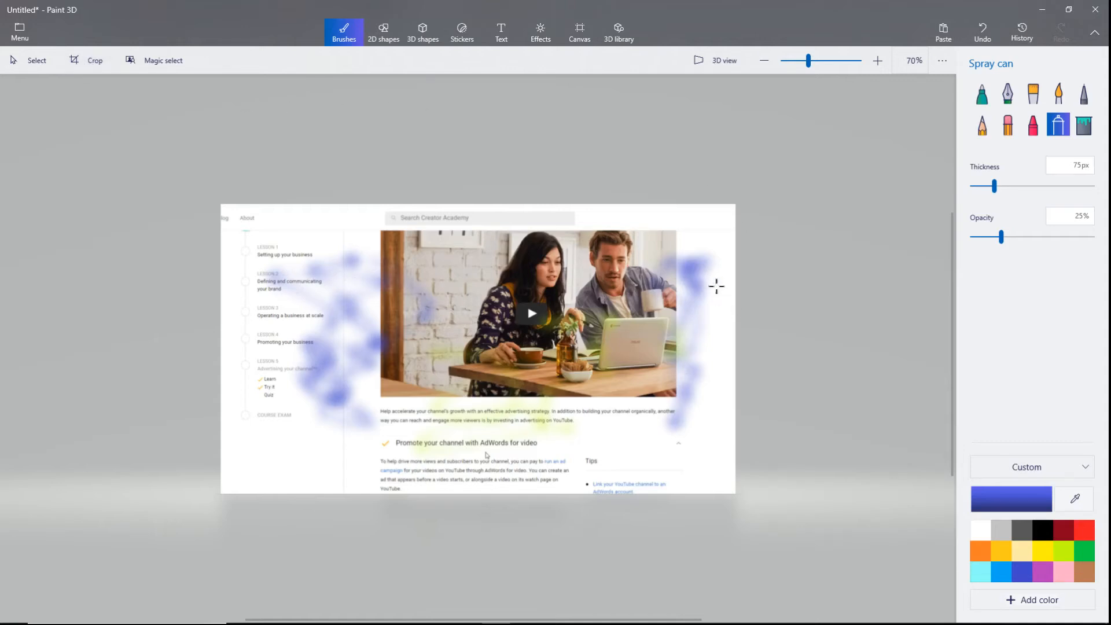
key(ctrl+z)
key(ctrl+z)
key(ctrl+z)
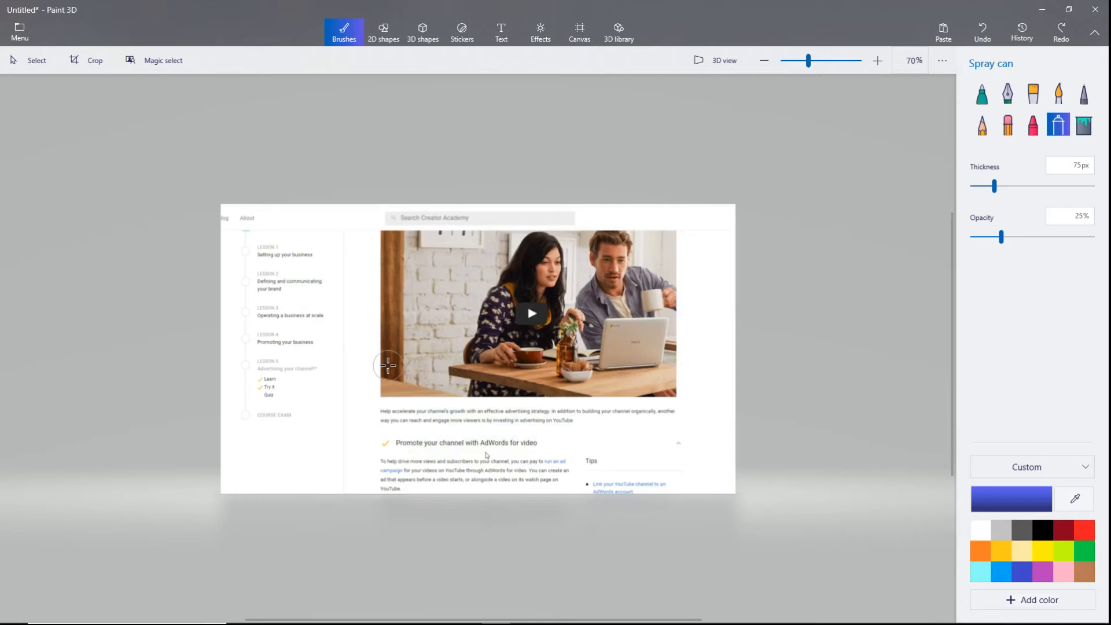
click(501, 31)
click(1085, 184)
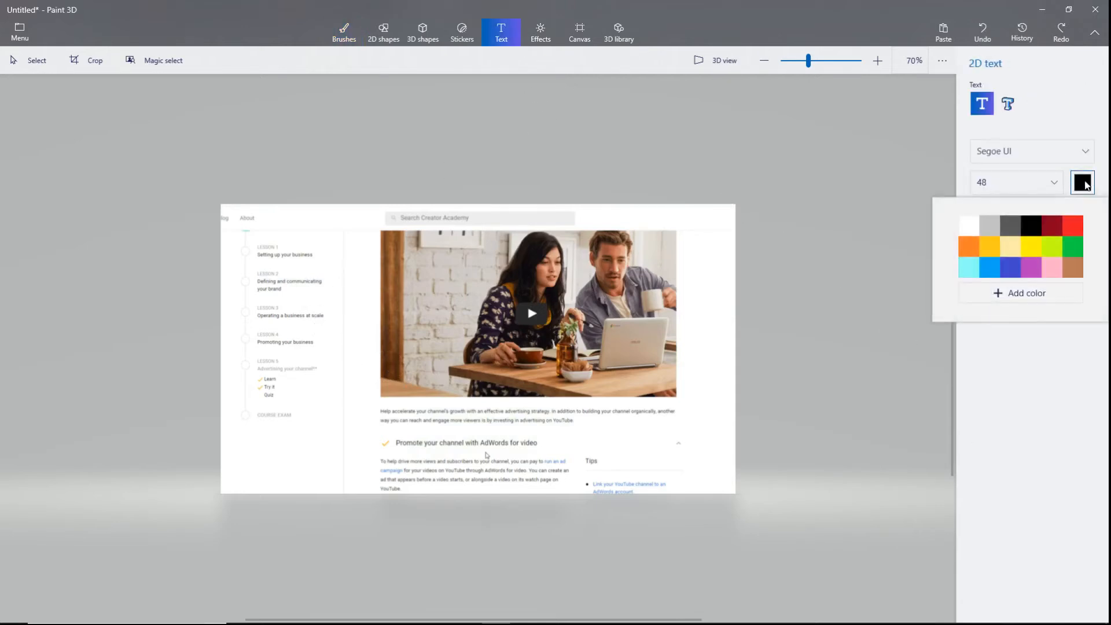
click(1074, 251)
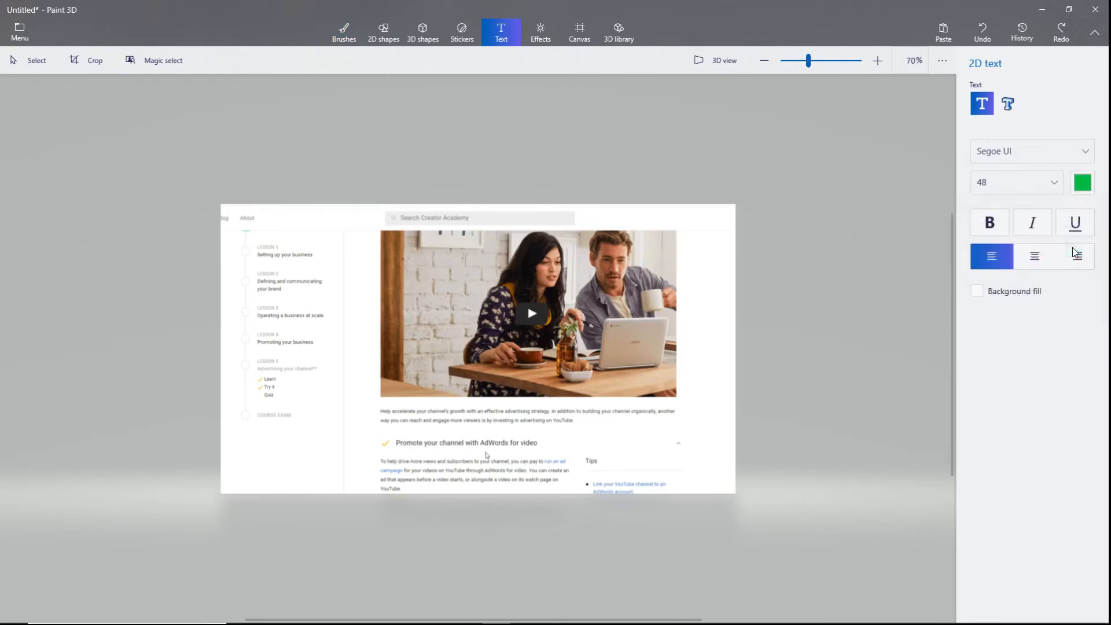
click(1007, 104)
click(992, 184)
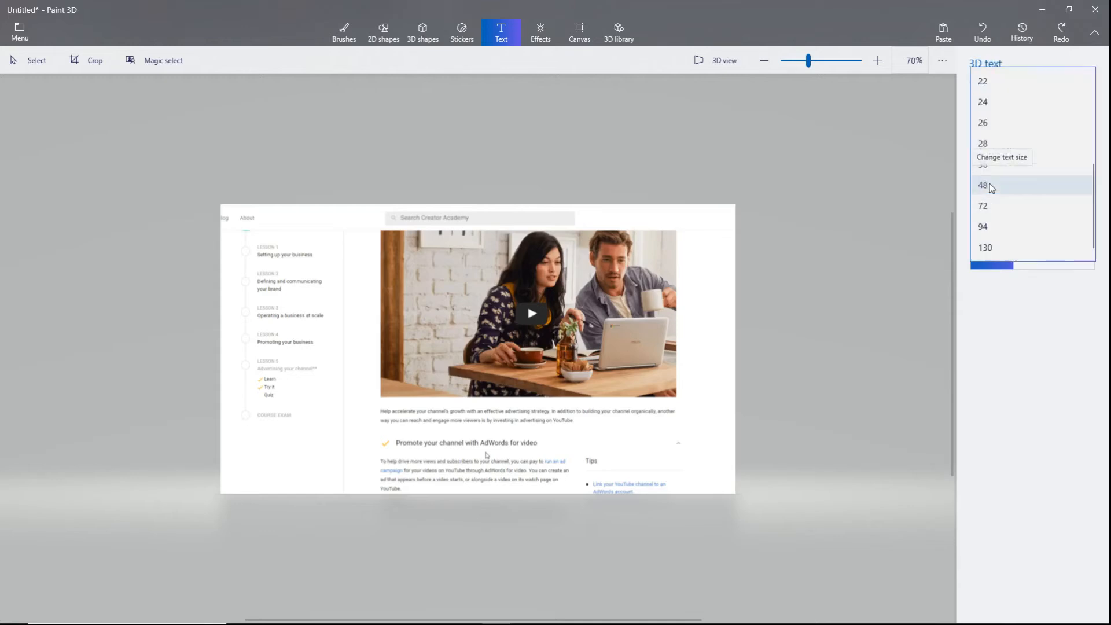
click(991, 144)
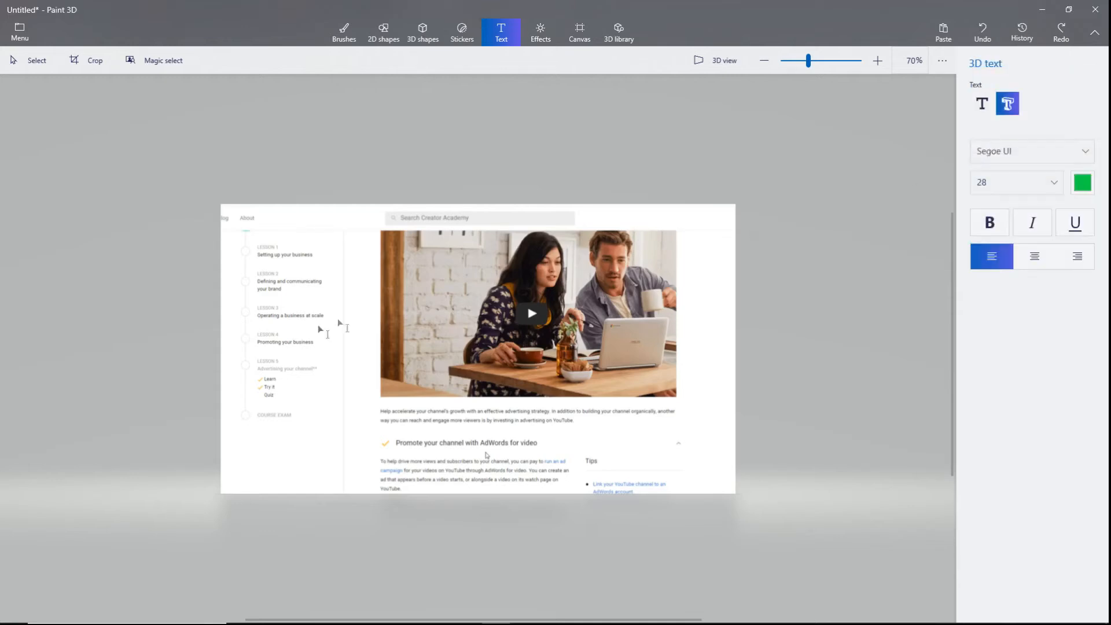
drag(270, 312, 534, 427)
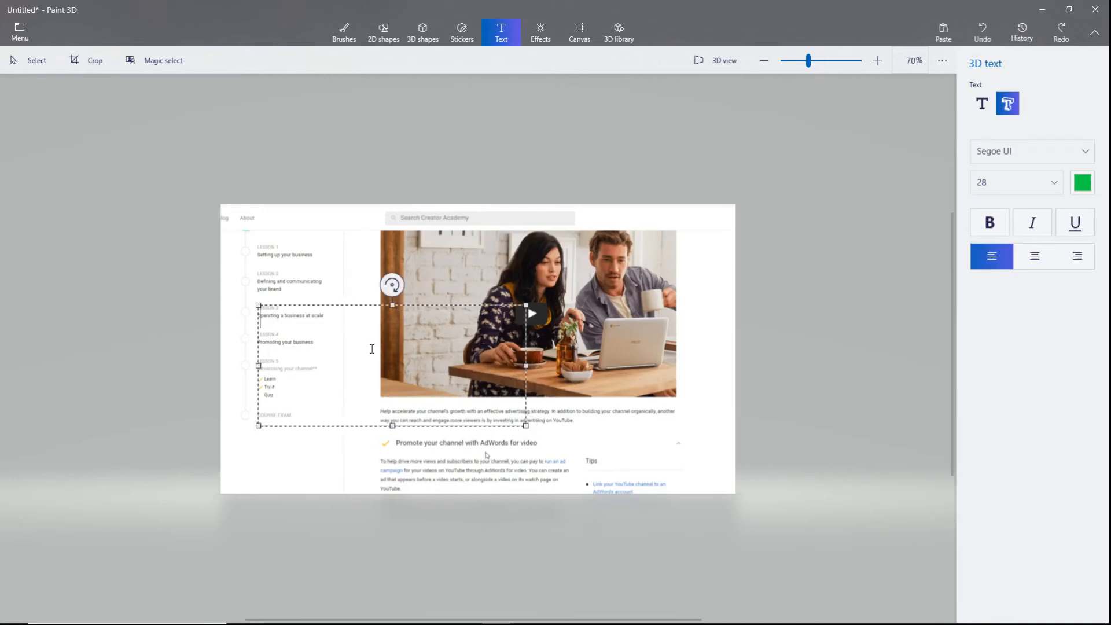
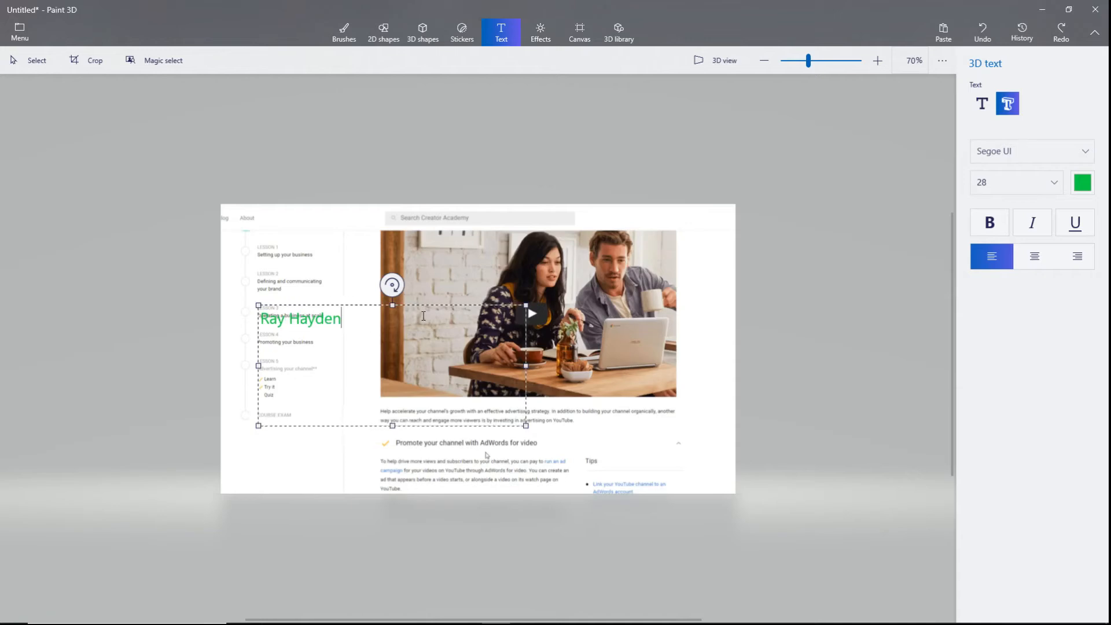
drag(341, 320, 259, 319)
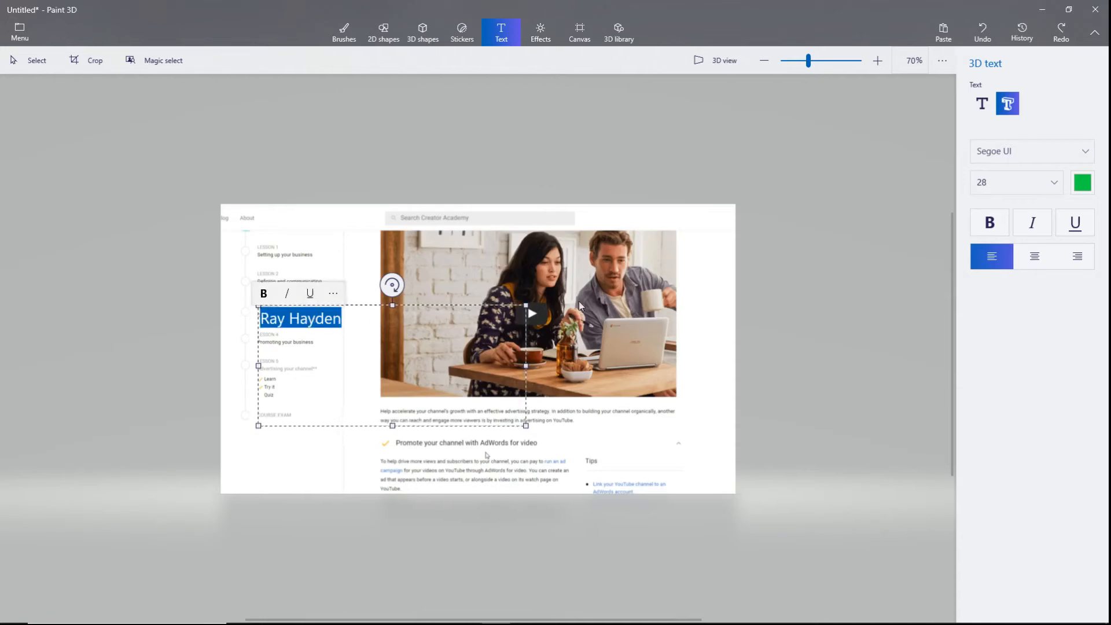
click(1014, 183)
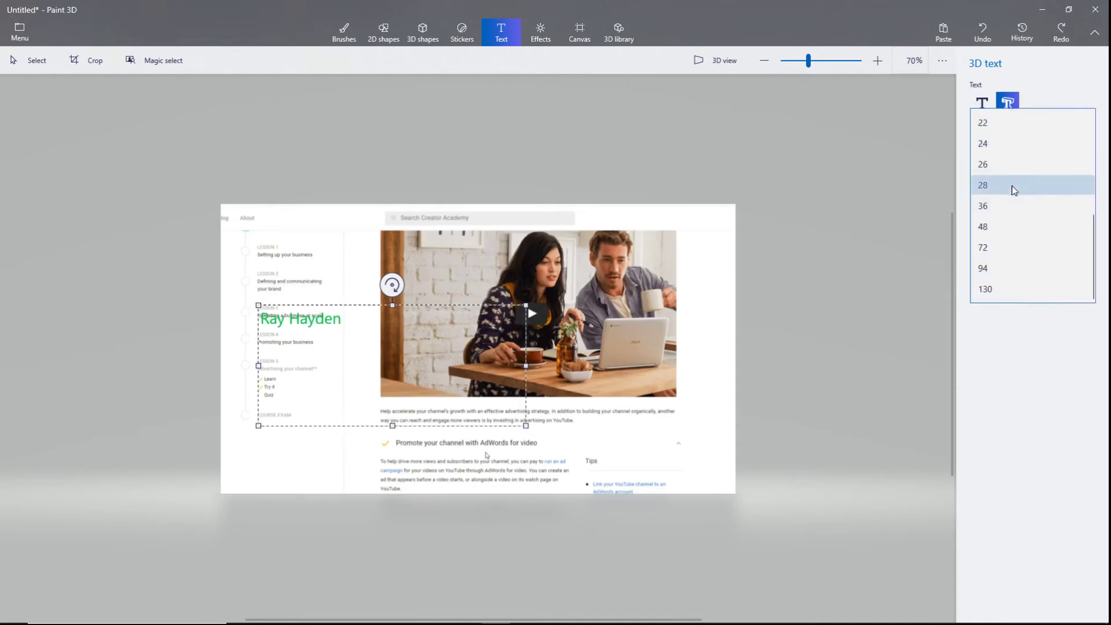
click(991, 247)
click(992, 224)
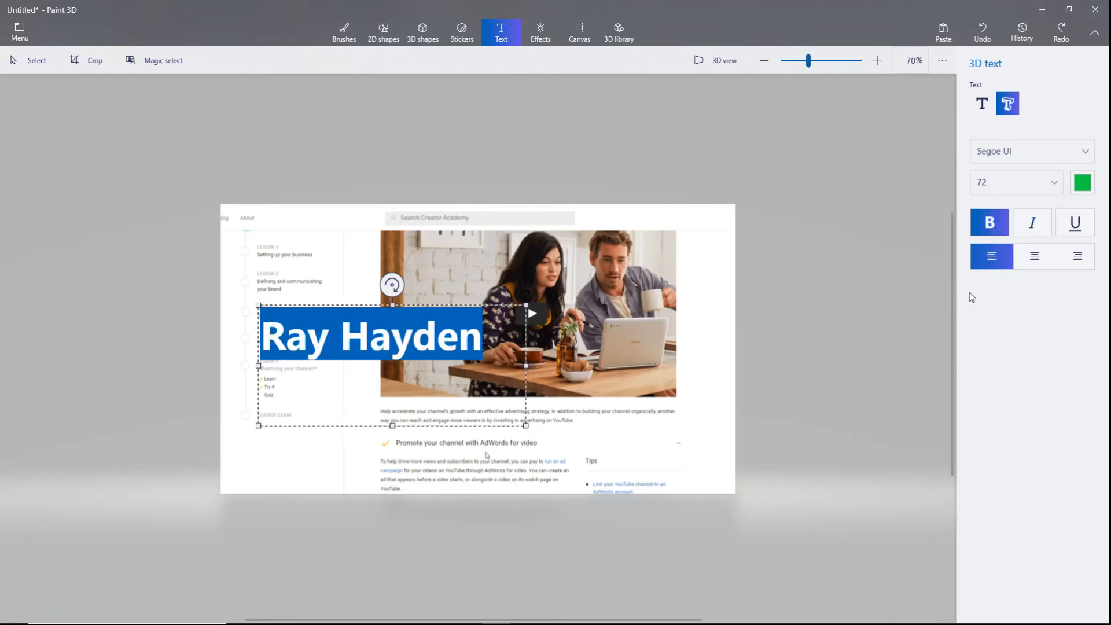
click(1029, 222)
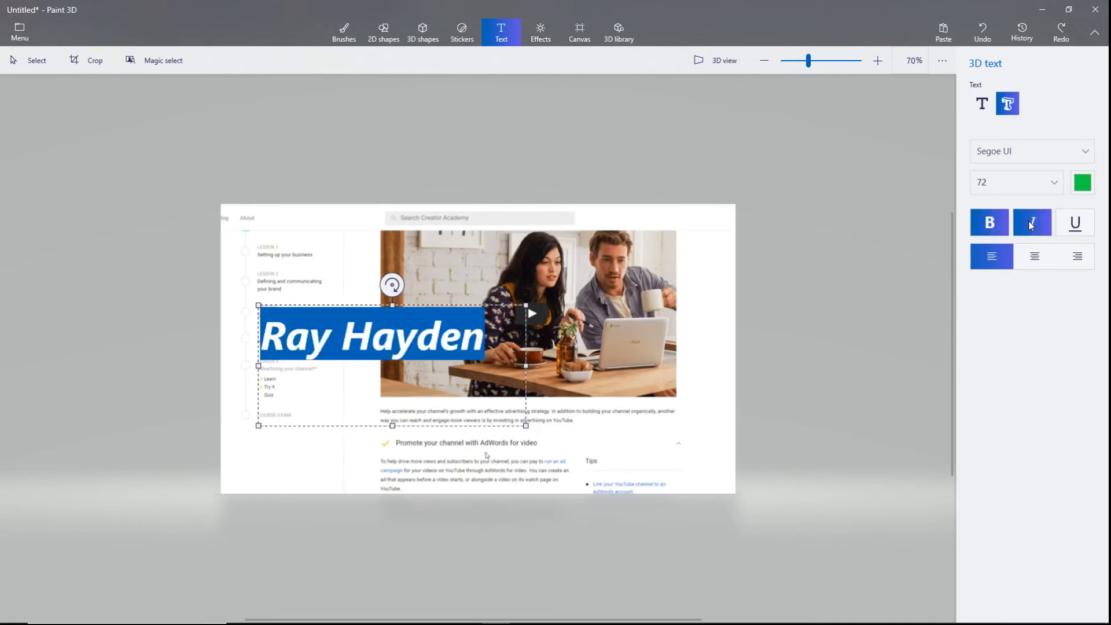
click(1036, 256)
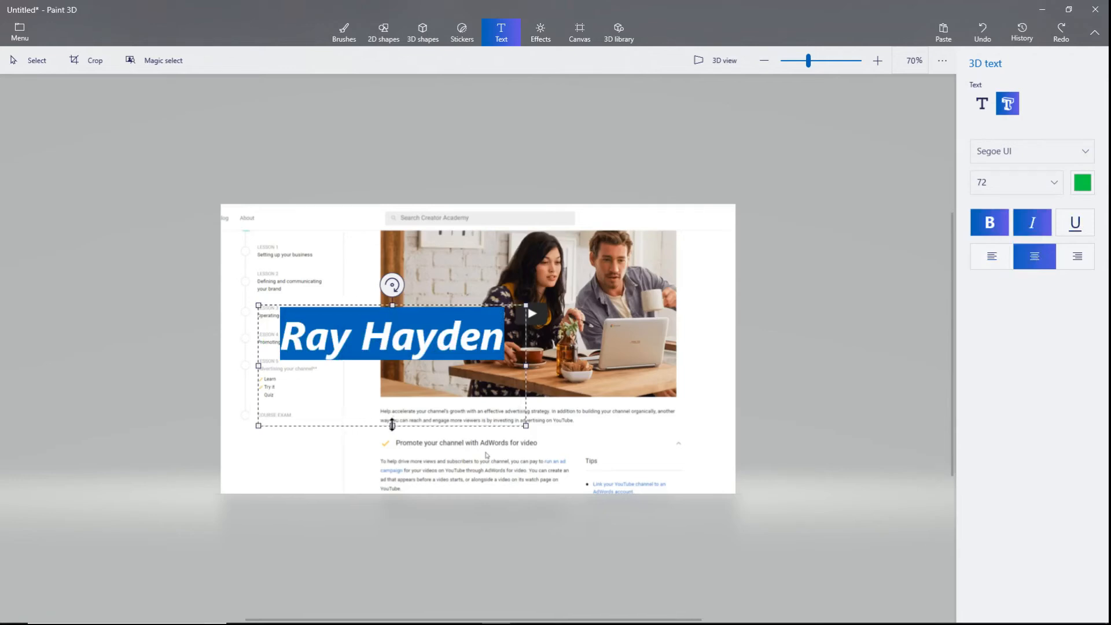
drag(392, 425, 393, 410)
drag(426, 311, 351, 294)
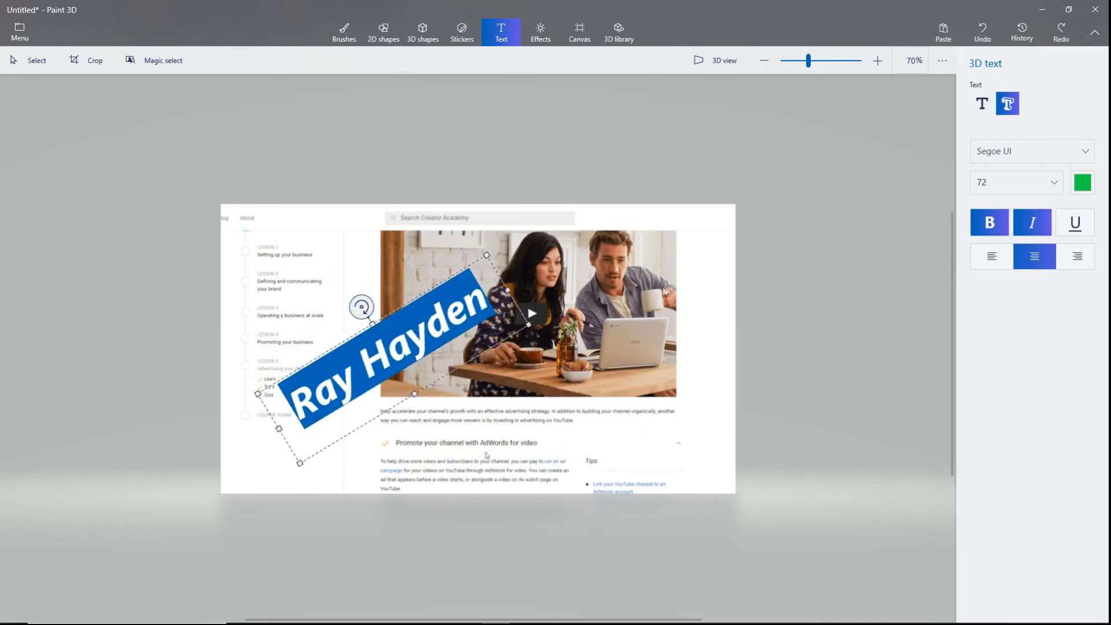
Clear the text highlight and toggle bold and italic off and back on to compare.
click(1050, 151)
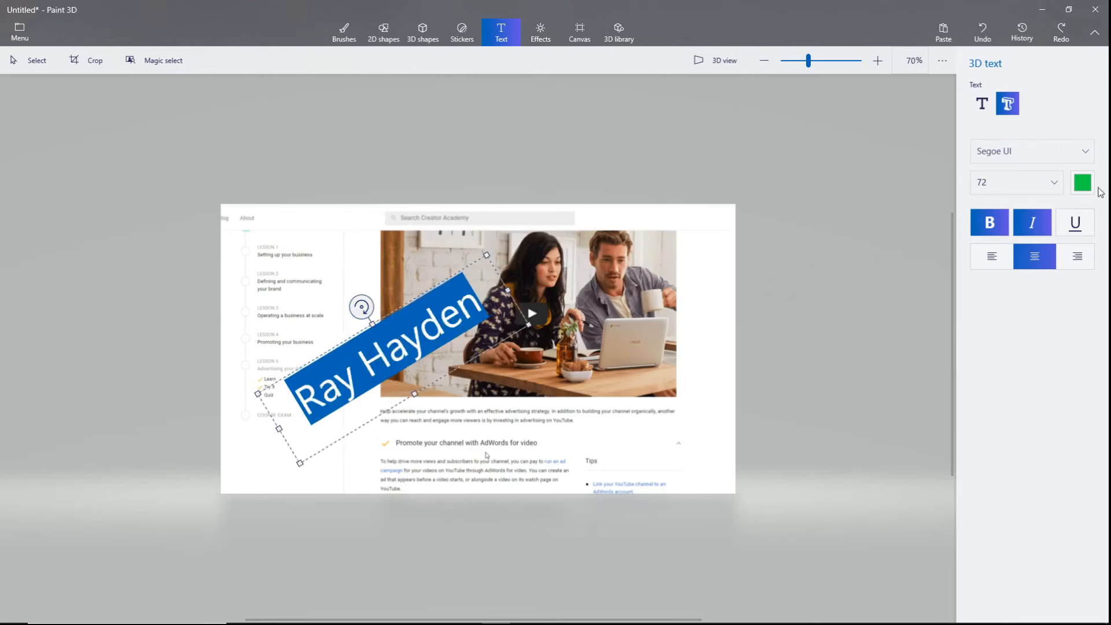
click(983, 227)
click(983, 227)
click(1035, 224)
click(1035, 224)
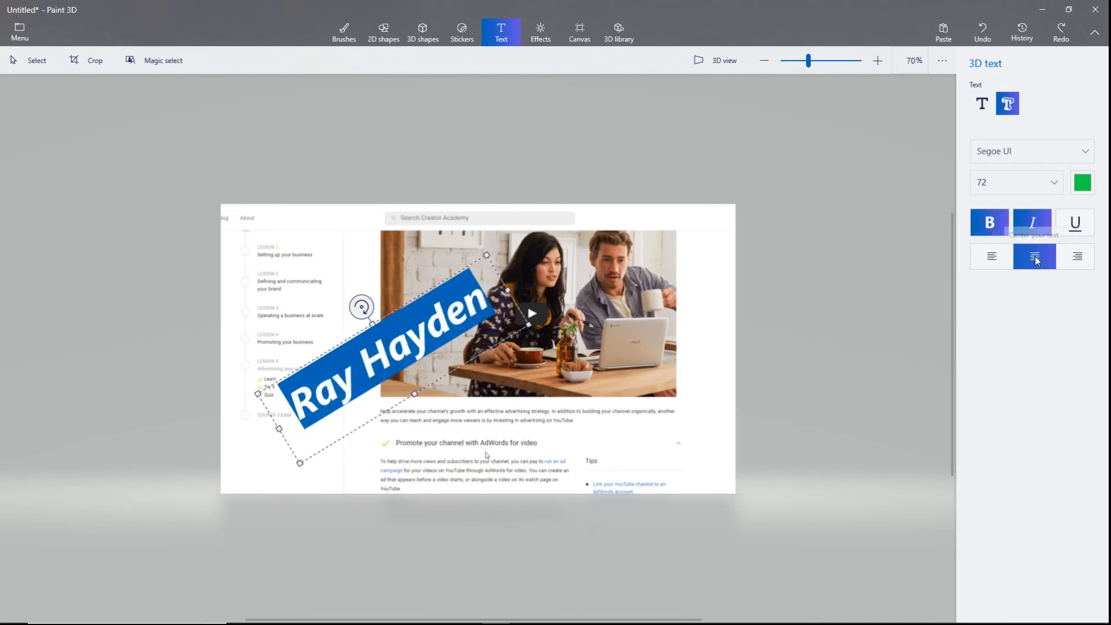
Switch the name's font to Segoe Script and rotate it to a shallower angle.
click(1008, 150)
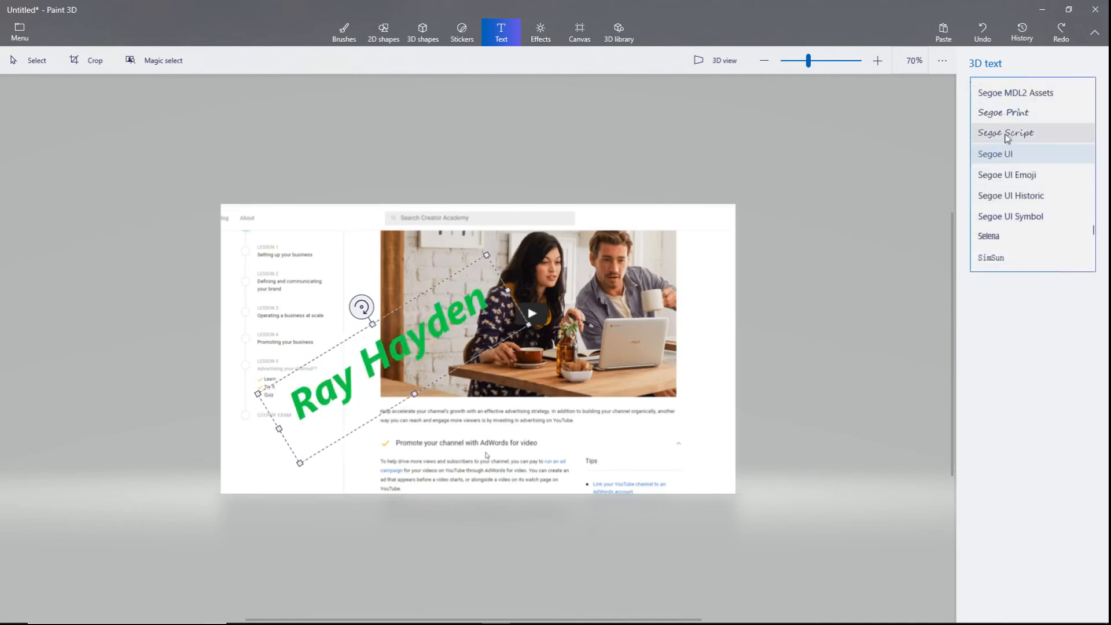
click(1008, 134)
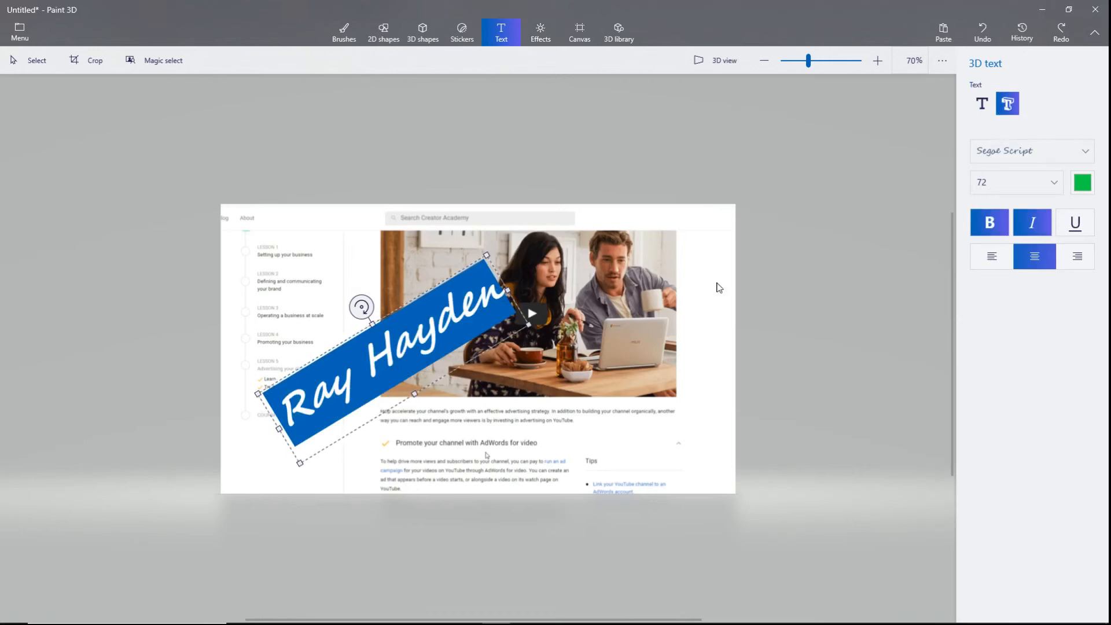
drag(361, 306, 364, 306)
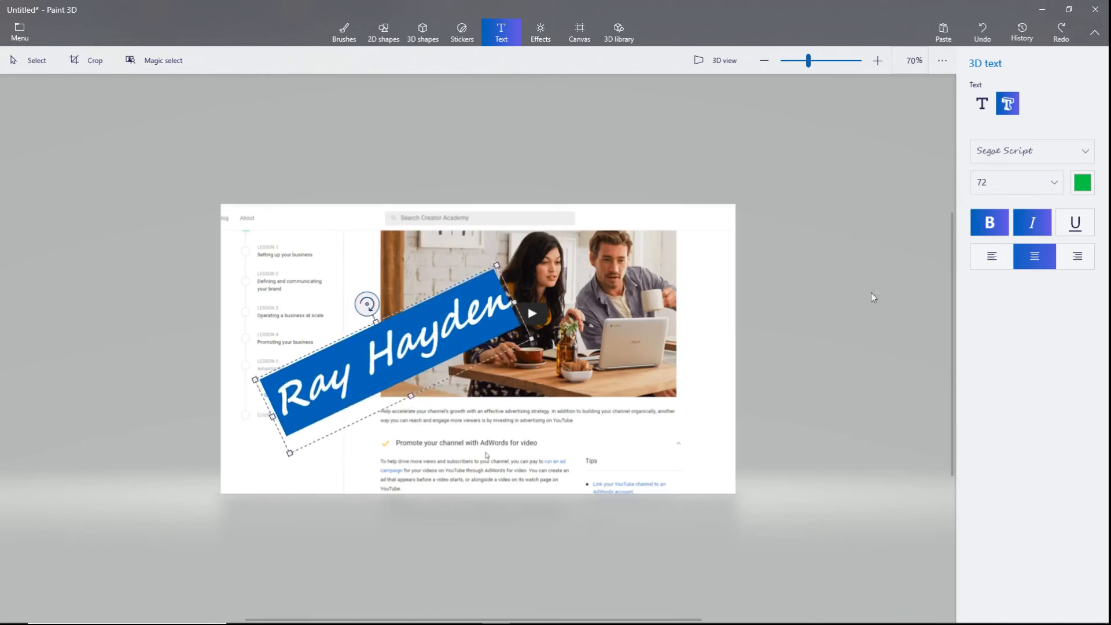
click(845, 255)
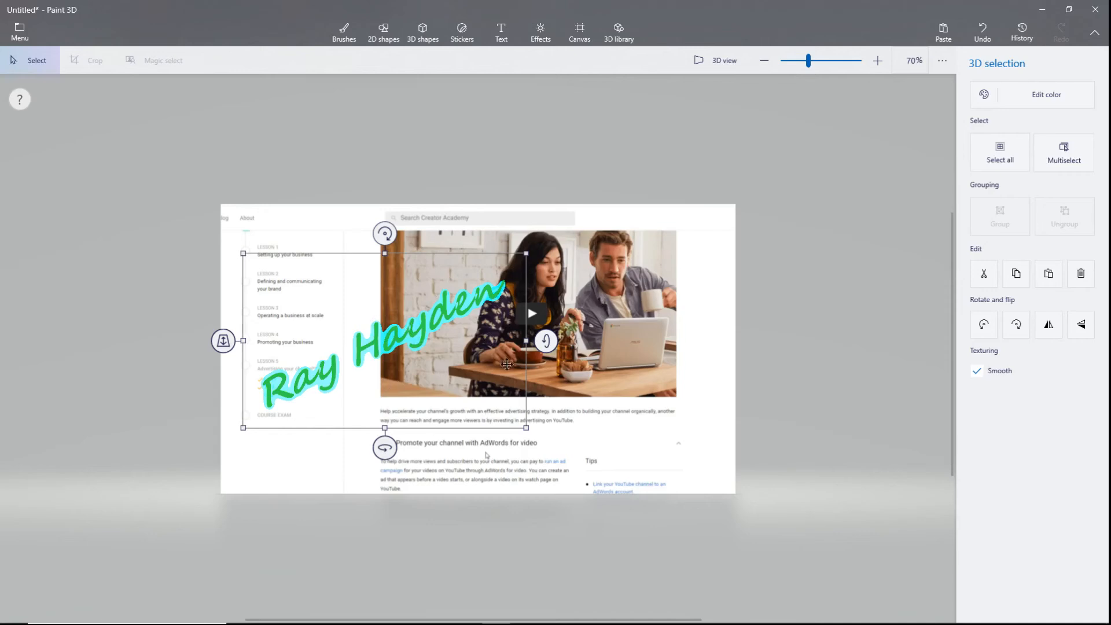
mouse_move(545, 341)
mouse_down()
mouse_move(546, 296)
mouse_move(546, 396)
mouse_move(546, 289)
mouse_move(549, 354)
mouse_move(549, 305)
mouse_move(544, 324)
mouse_up()
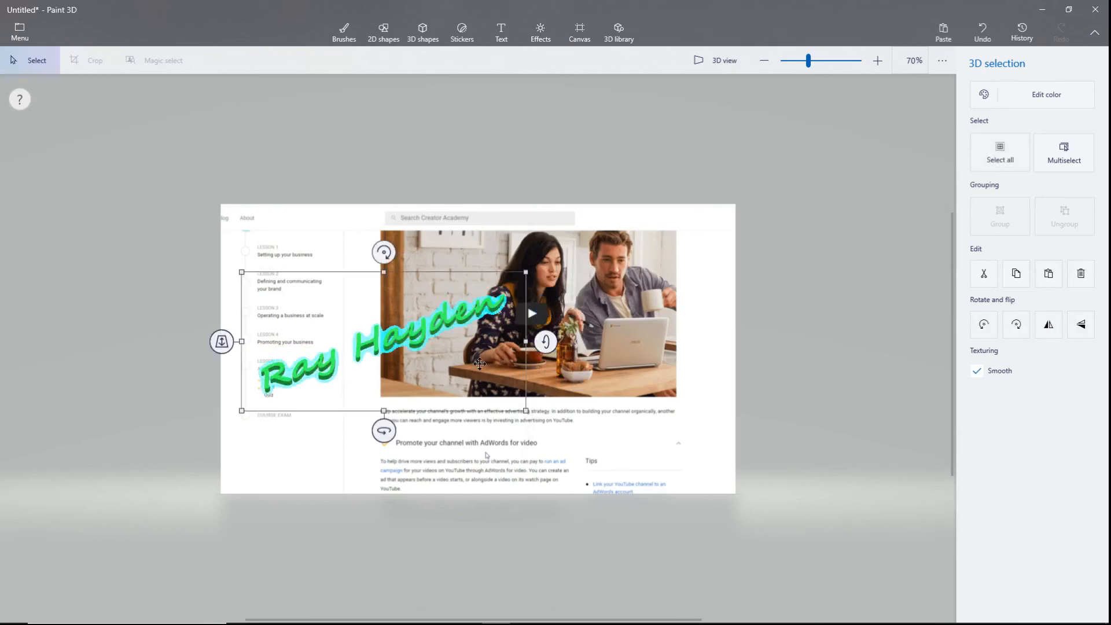
drag(380, 426, 417, 428)
drag(527, 341, 527, 347)
drag(390, 263, 370, 264)
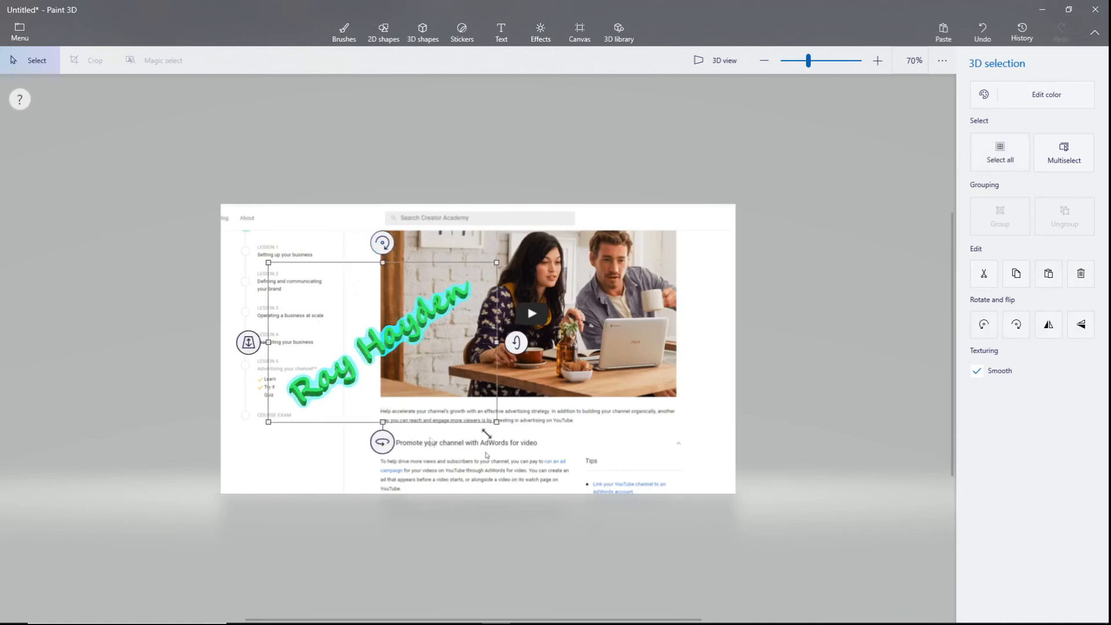
click(620, 405)
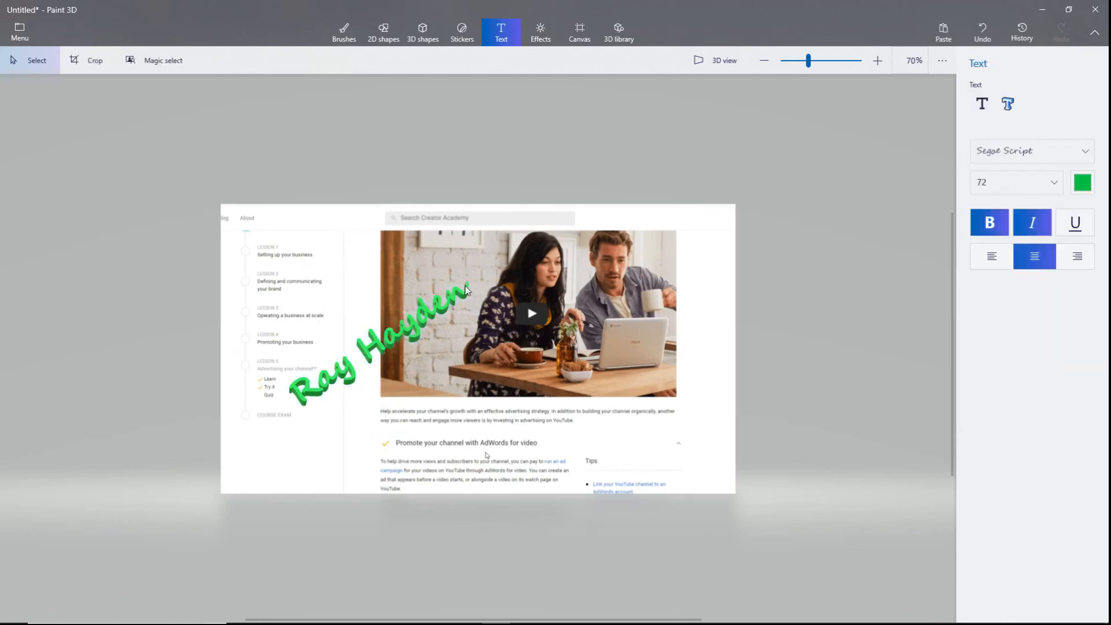